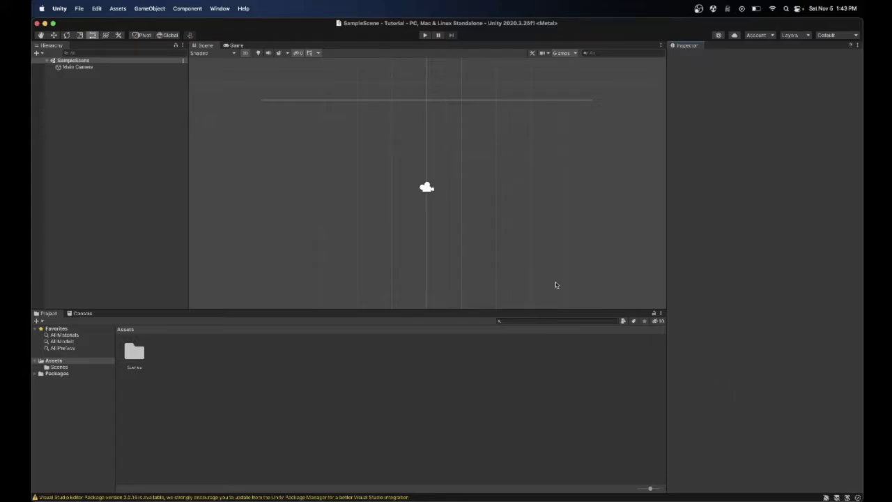
{"action": "key", "text": "2"}
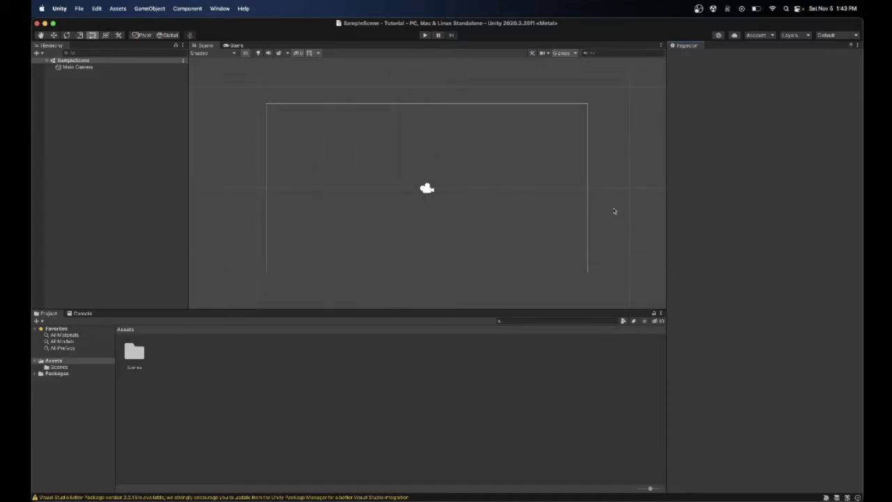
{"action": "scroll", "coordinate": [486, 257], "scroll_direction": "up", "scroll_amount": 2}
{"action": "scroll", "coordinate": [433, 269], "scroll_direction": "up", "scroll_amount": 1}
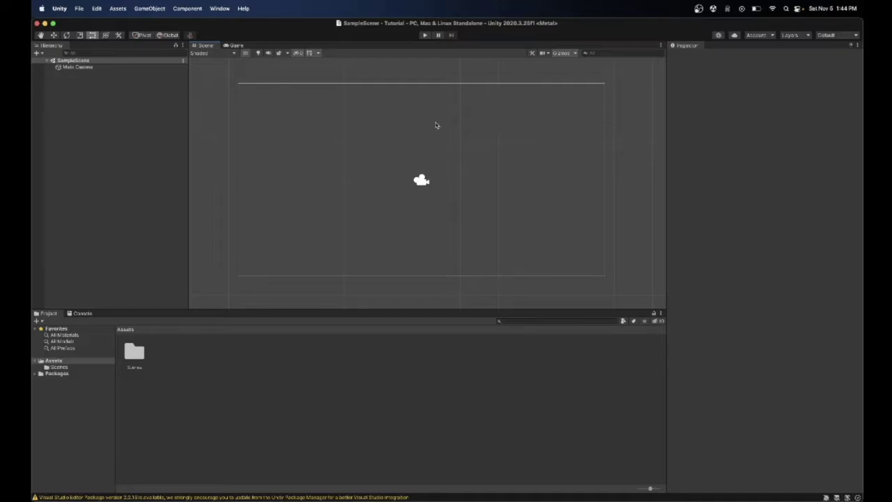
{"action": "scroll", "coordinate": [420, 221], "scroll_direction": "down", "scroll_amount": 1}
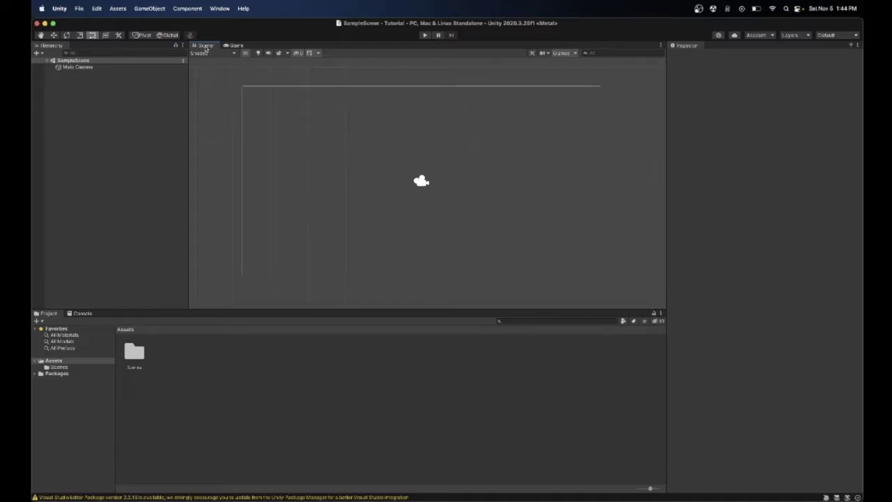
{"action": "scroll", "coordinate": [428, 285], "scroll_direction": "down", "scroll_amount": 1}
{"action": "scroll", "coordinate": [428, 281], "scroll_direction": "down", "scroll_amount": 1}
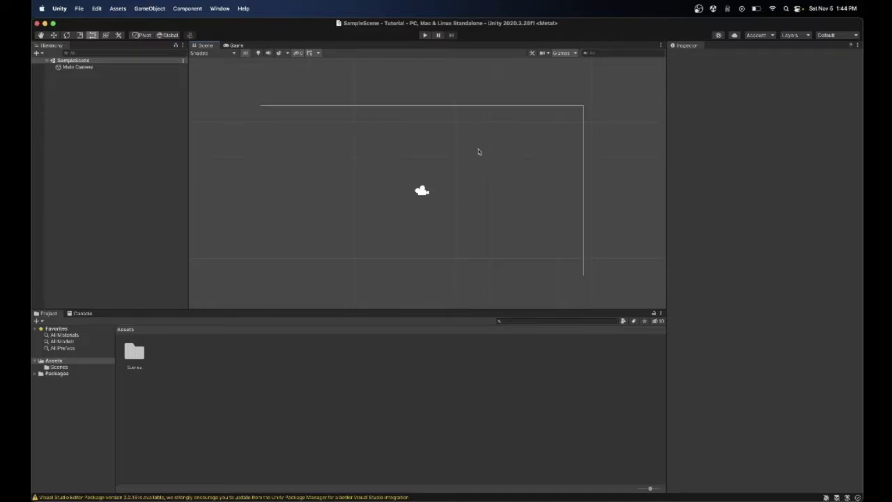
{"action": "scroll", "coordinate": [458, 240], "scroll_direction": "down", "scroll_amount": 1}
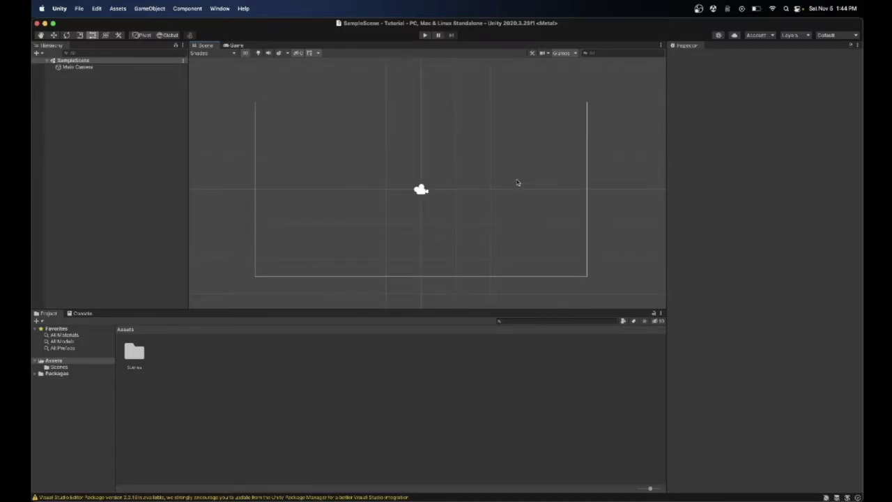
{"action": "scroll", "coordinate": [418, 232], "scroll_direction": "up", "scroll_amount": 2}
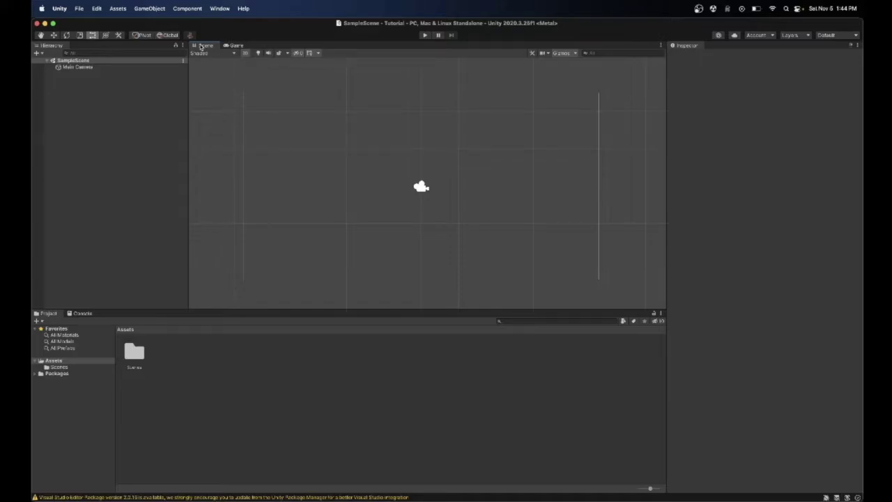
Compare the Game view with the Scene view of the sample scene, ending in the Scene view.
{"action": "left_click", "coordinate": [237, 45]}
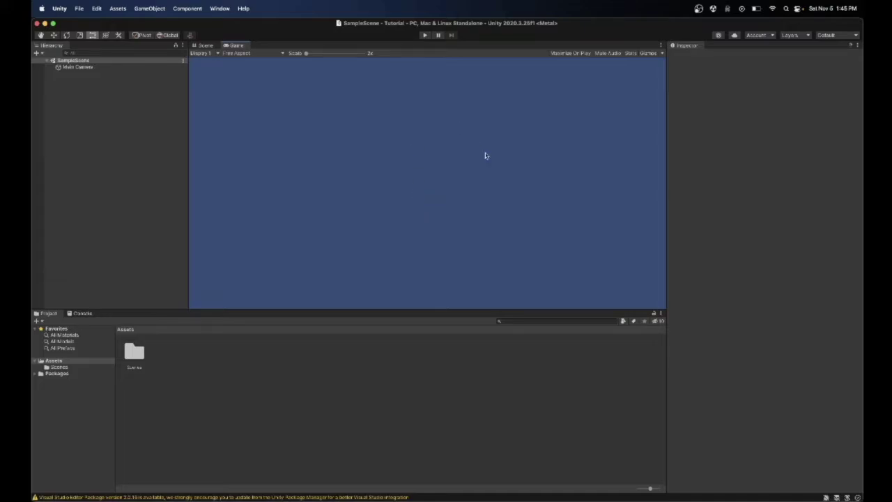
{"action": "left_click", "coordinate": [207, 45]}
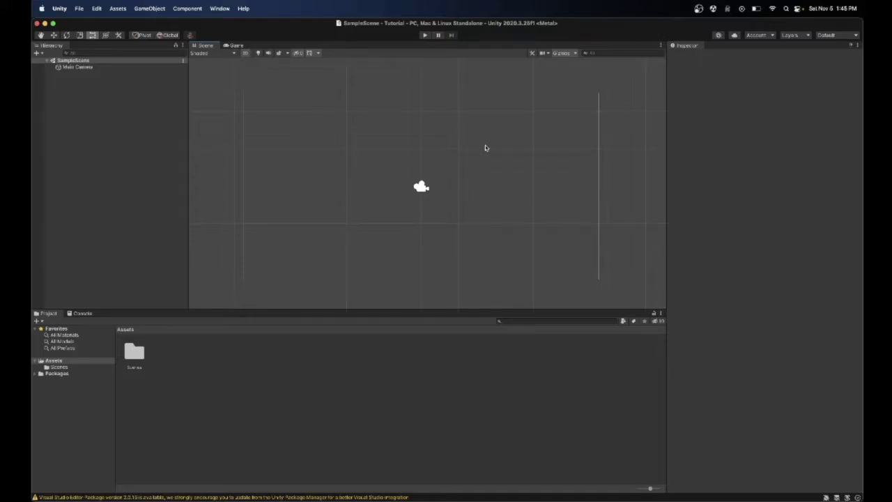
{"action": "left_click", "coordinate": [232, 45]}
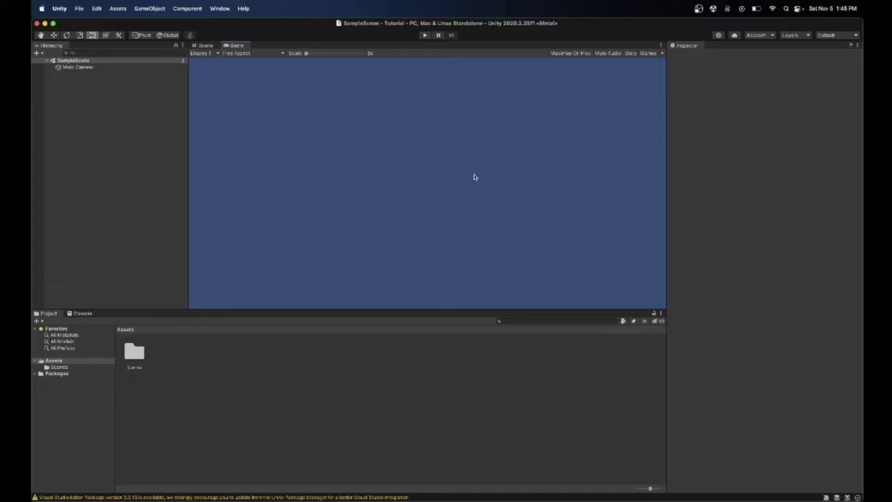
{"action": "left_click", "coordinate": [204, 45]}
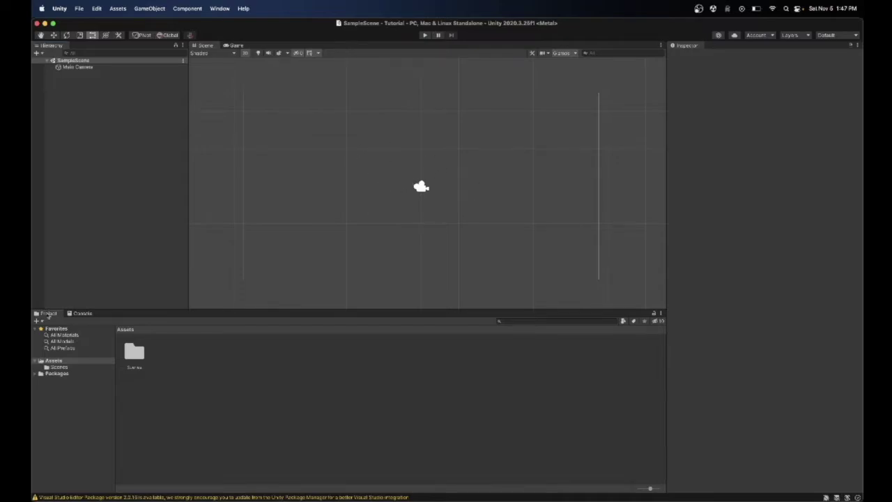
Look at the Console messages and the component properties of the Main Camera, leaving the camera deselected.
{"action": "left_click", "coordinate": [77, 314]}
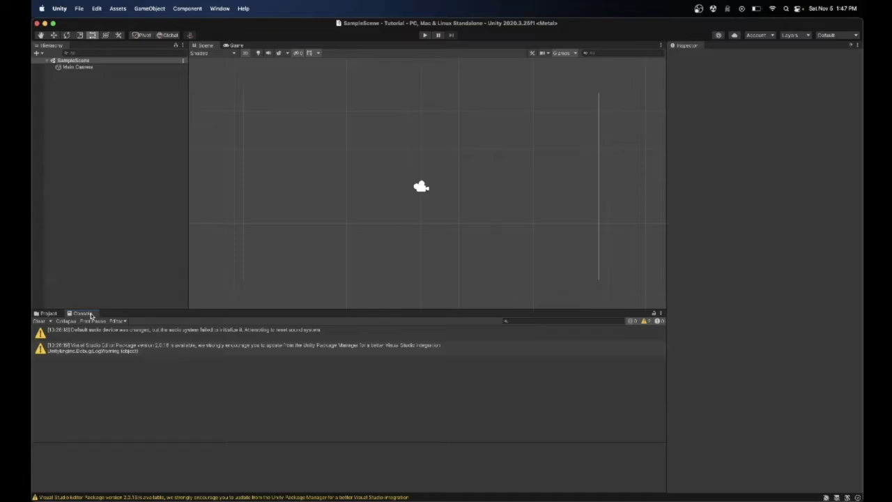
{"action": "left_click", "coordinate": [56, 312]}
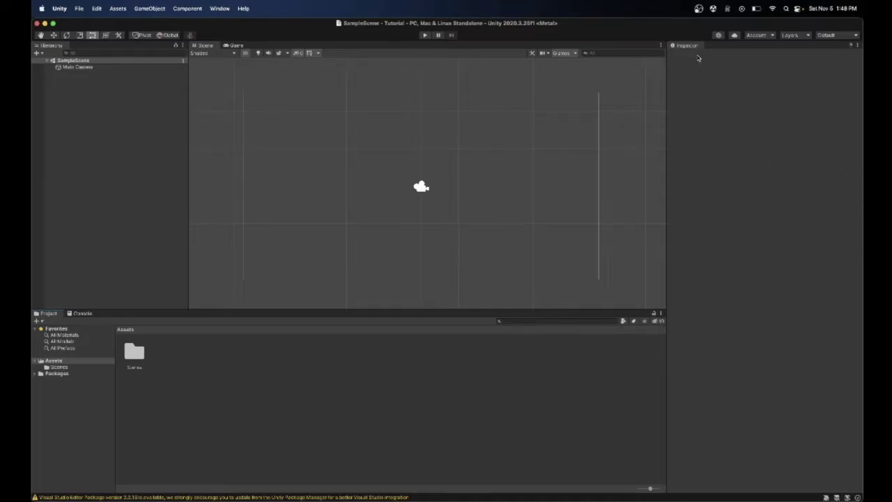
{"action": "left_click", "coordinate": [69, 68]}
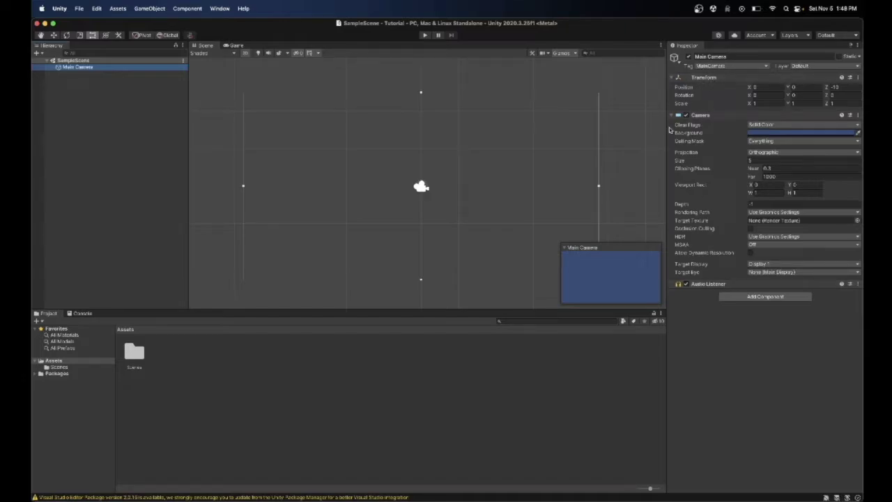
{"action": "mouse_move", "coordinate": [692, 151]}
{"action": "left_click", "coordinate": [634, 200]}
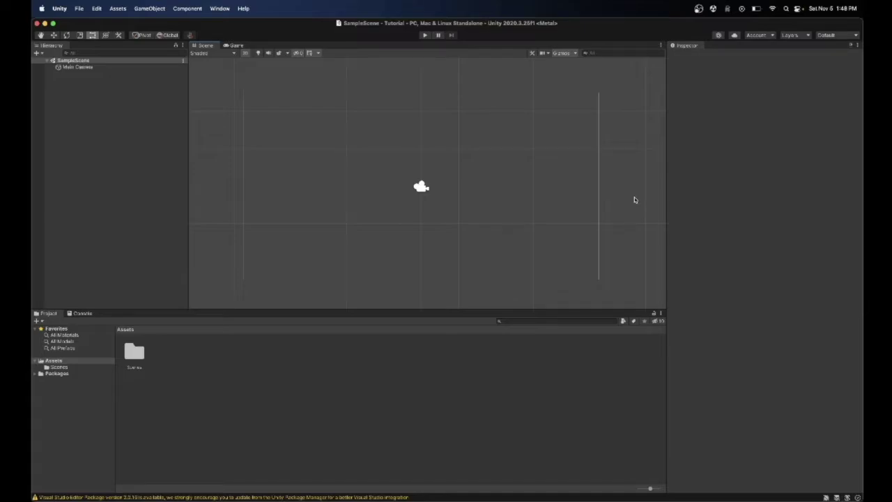
Add a 2D square sprite with its default name to the scene and check how it looks in the Game view.
{"action": "right_click", "coordinate": [117, 139]}
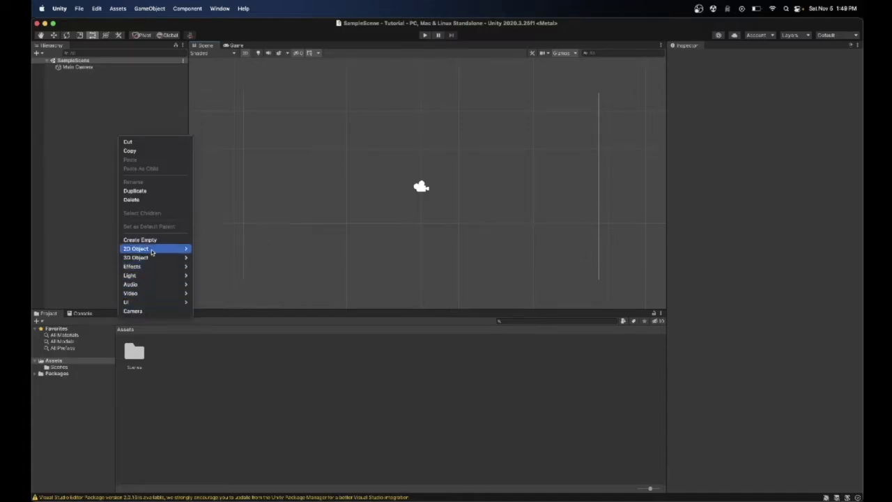
{"action": "mouse_move", "coordinate": [153, 251]}
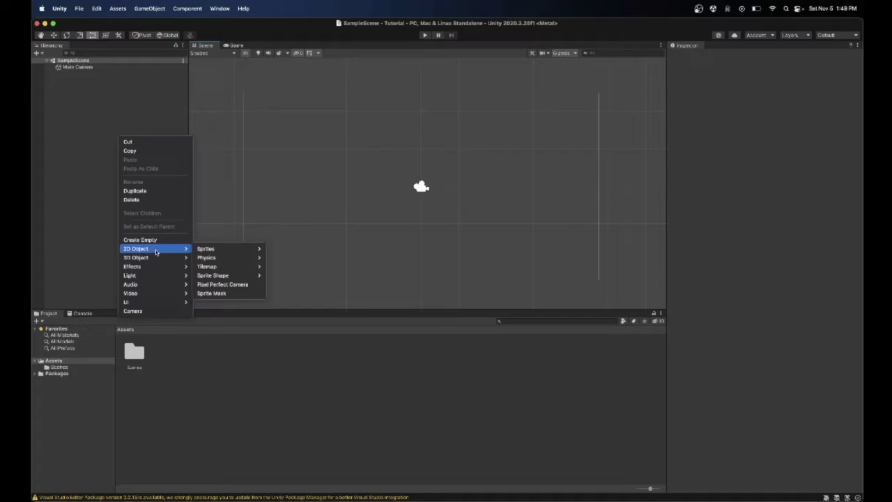
{"action": "mouse_move", "coordinate": [223, 250]}
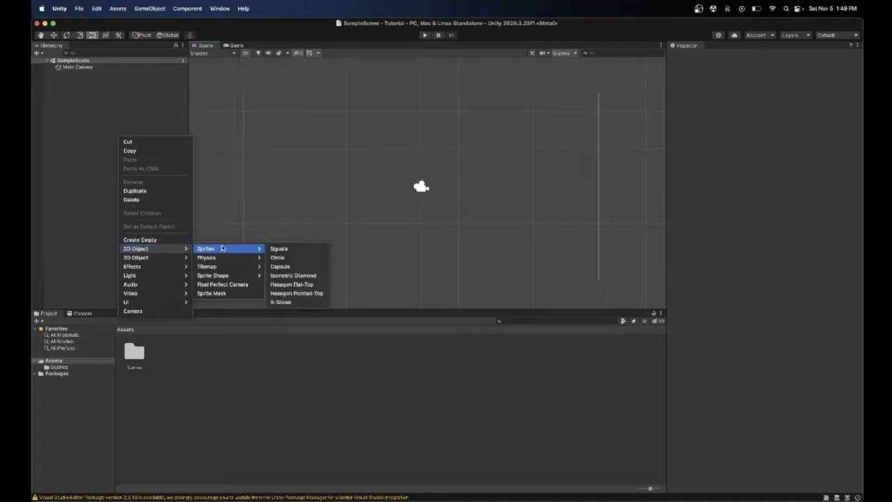
{"action": "left_click", "coordinate": [298, 253]}
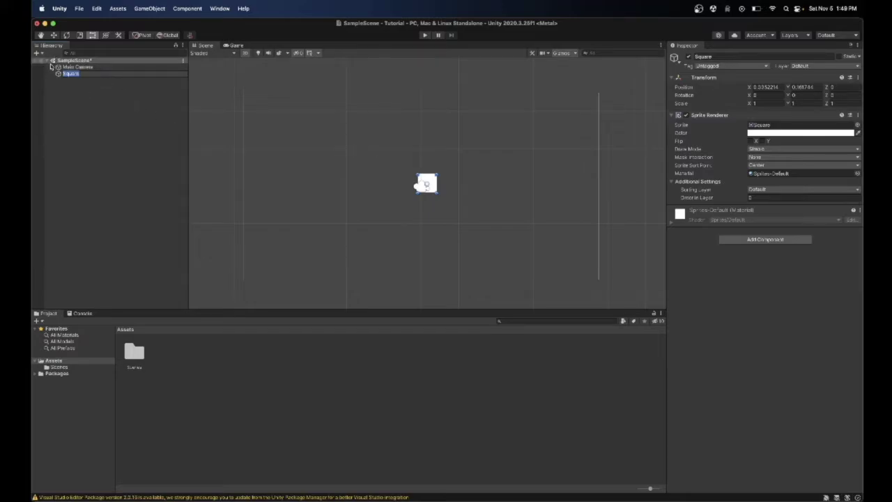
{"action": "left_click", "coordinate": [123, 102]}
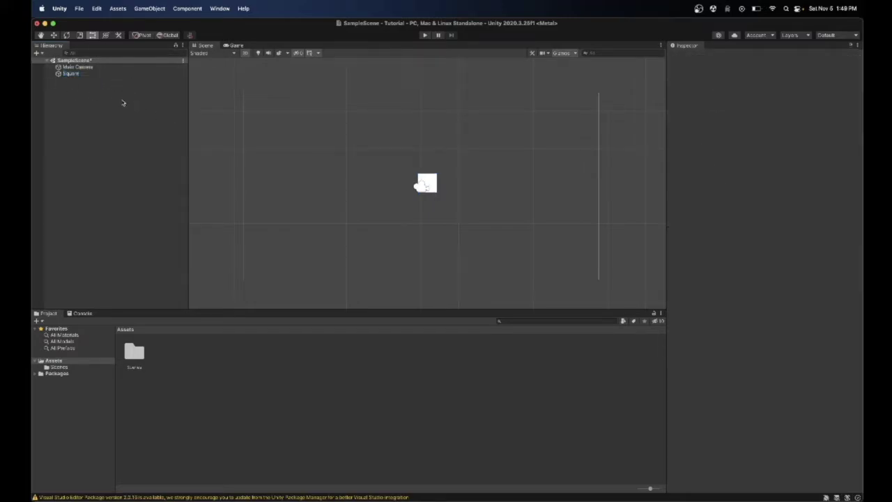
{"action": "left_click", "coordinate": [238, 46]}
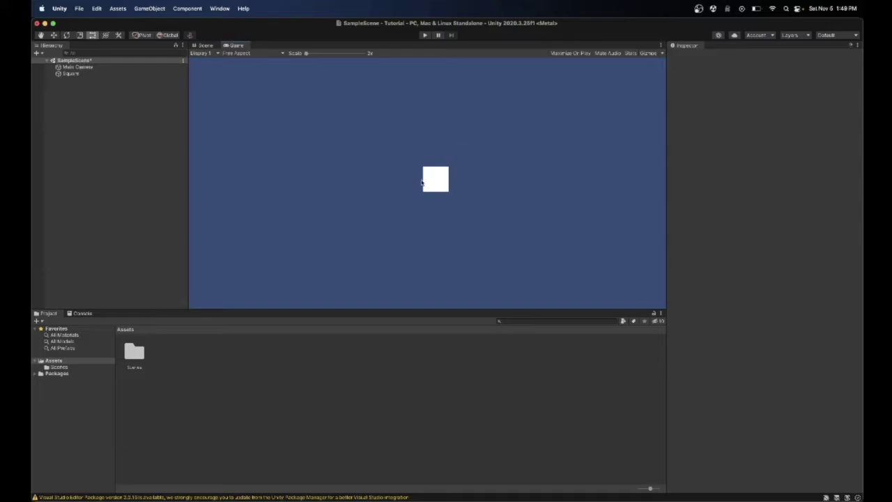
{"action": "left_click", "coordinate": [204, 46]}
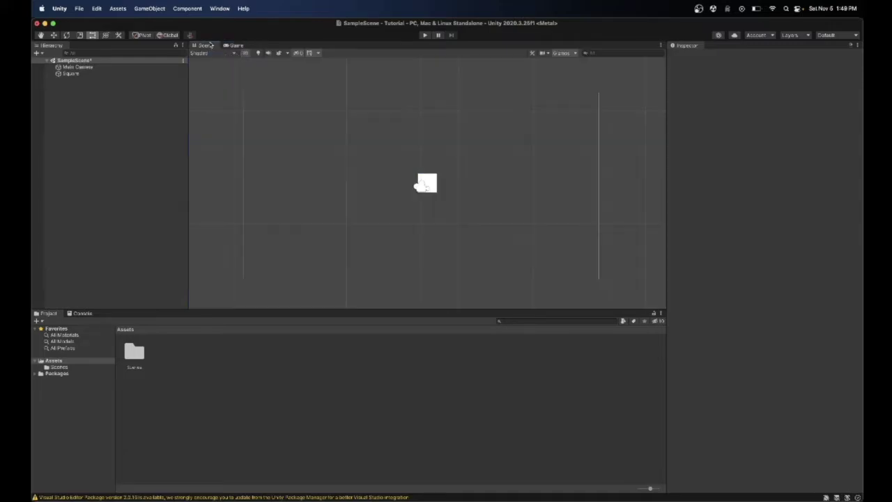
Move the square up and to the left of the camera icon, to about X -1, Y 1.9, checking its placement in the Game view.
{"action": "left_click", "coordinate": [433, 179]}
{"action": "mouse_move", "coordinate": [433, 179]}
{"action": "left_mouse_down"}
{"action": "mouse_move", "coordinate": [446, 163]}
{"action": "mouse_move", "coordinate": [338, 219]}
{"action": "mouse_move", "coordinate": [436, 223]}
{"action": "mouse_move", "coordinate": [439, 150]}
{"action": "mouse_move", "coordinate": [439, 189]}
{"action": "left_mouse_up"}
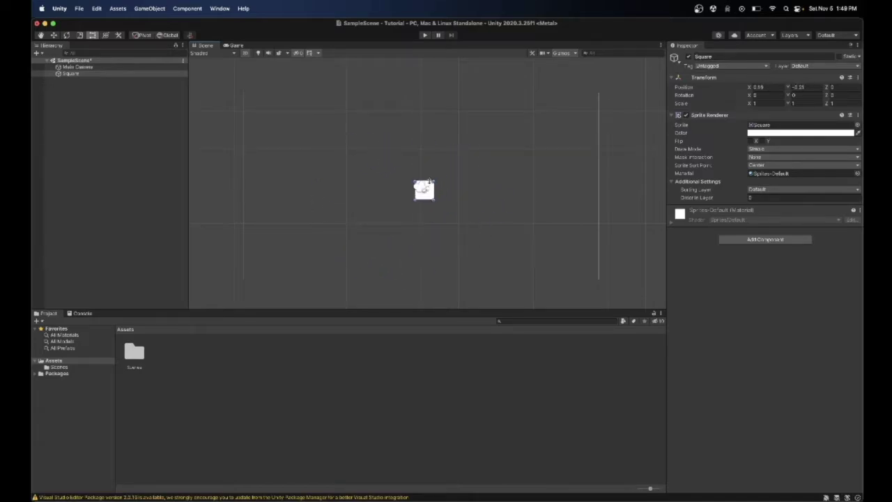
{"action": "key", "text": "super+2"}
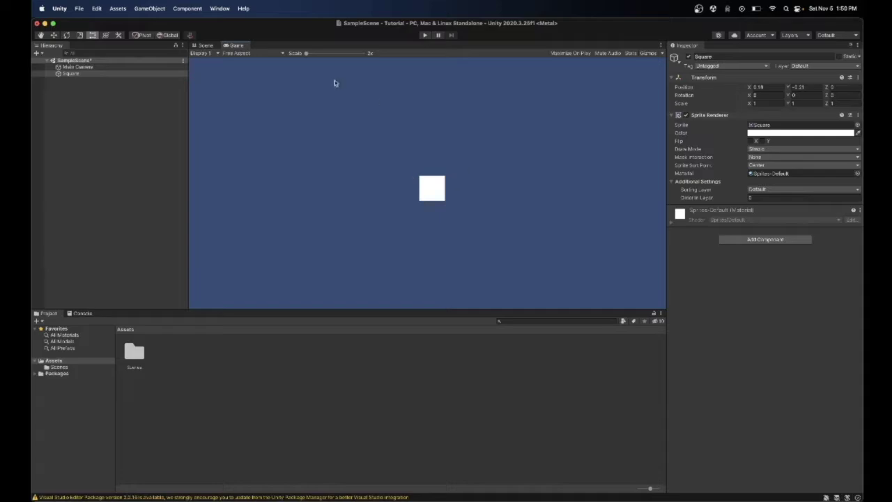
{"action": "left_click", "coordinate": [217, 46]}
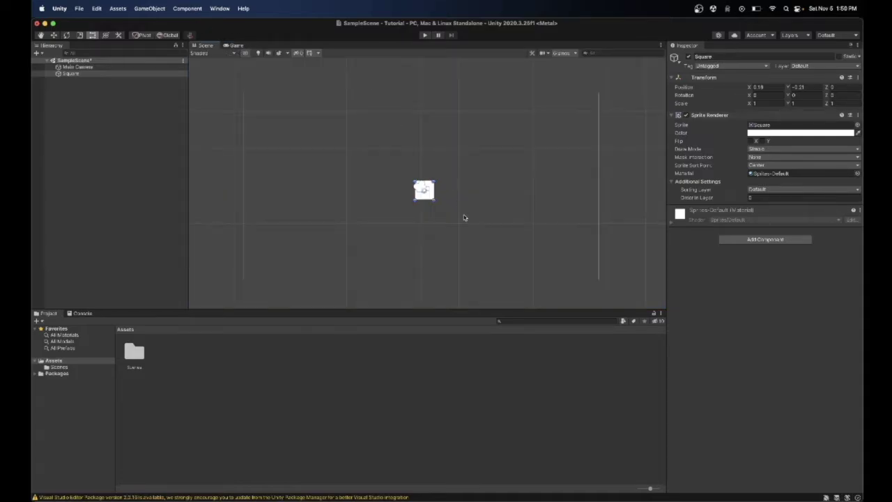
{"action": "left_click_drag", "start_coordinate": [432, 197], "coordinate": [407, 154]}
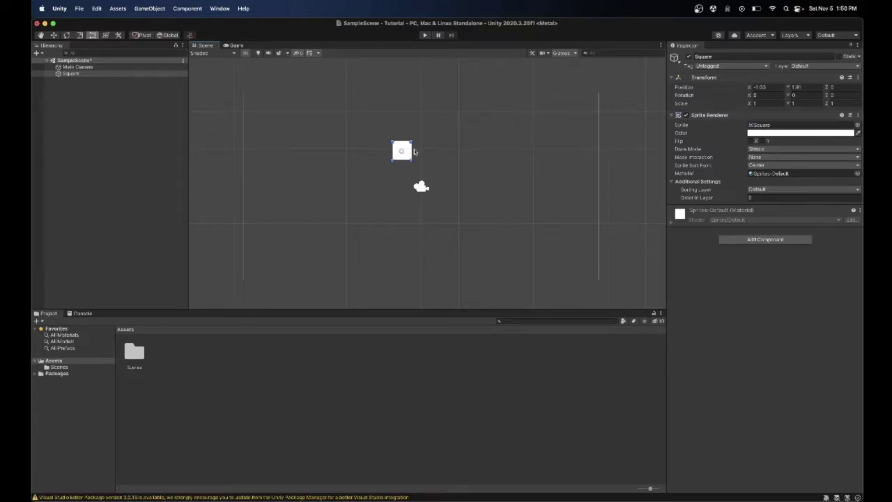
Rename the square object as "Big cube".
{"action": "left_click", "coordinate": [754, 56]}
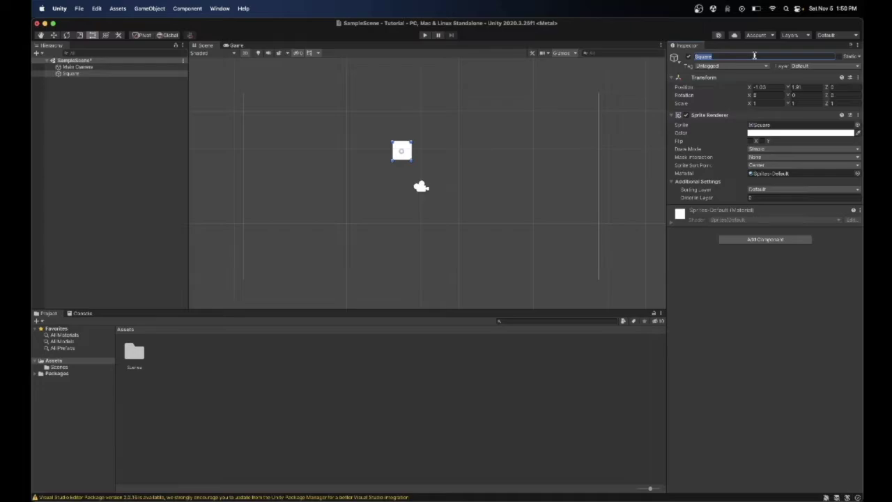
{"action": "type", "text": "Big cube"}
{"action": "key", "text": "Return"}
Change the Sprite Renderer color of Big cube to light green.
{"action": "left_click", "coordinate": [767, 133]}
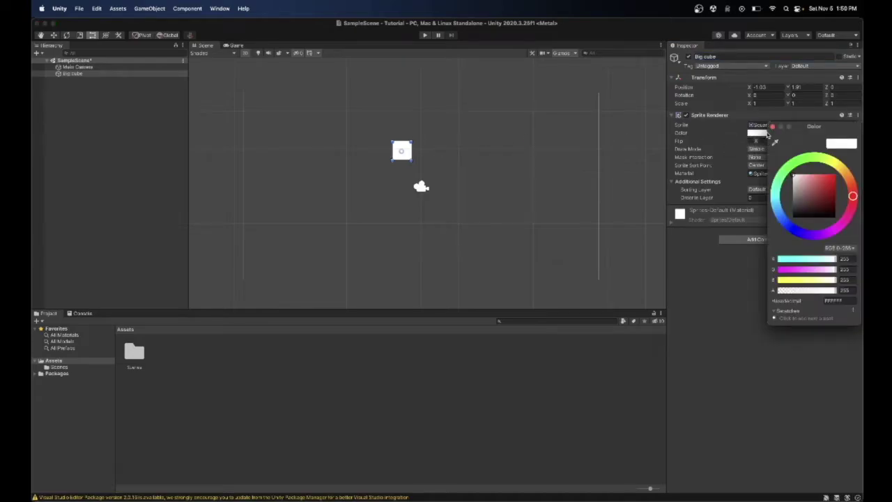
{"action": "left_click_drag", "start_coordinate": [801, 180], "coordinate": [840, 173]}
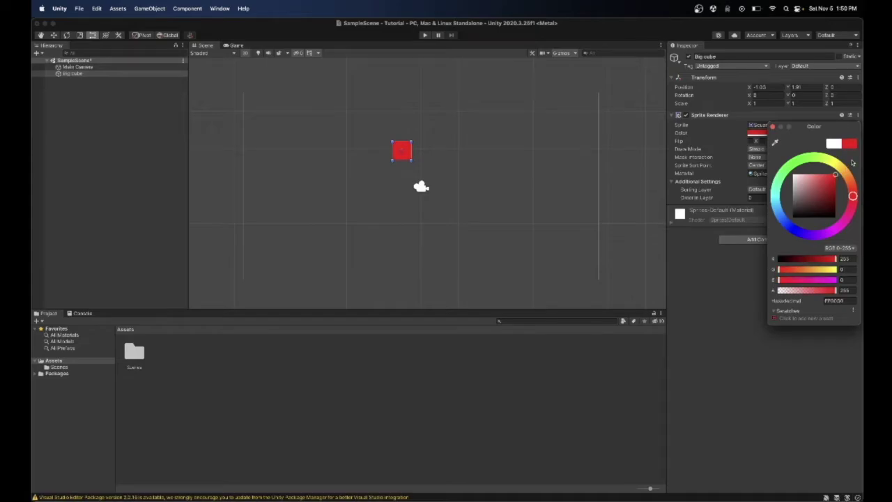
{"action": "left_click", "coordinate": [842, 175]}
{"action": "left_click_drag", "start_coordinate": [843, 175], "coordinate": [793, 162]}
{"action": "left_click", "coordinate": [732, 304]}
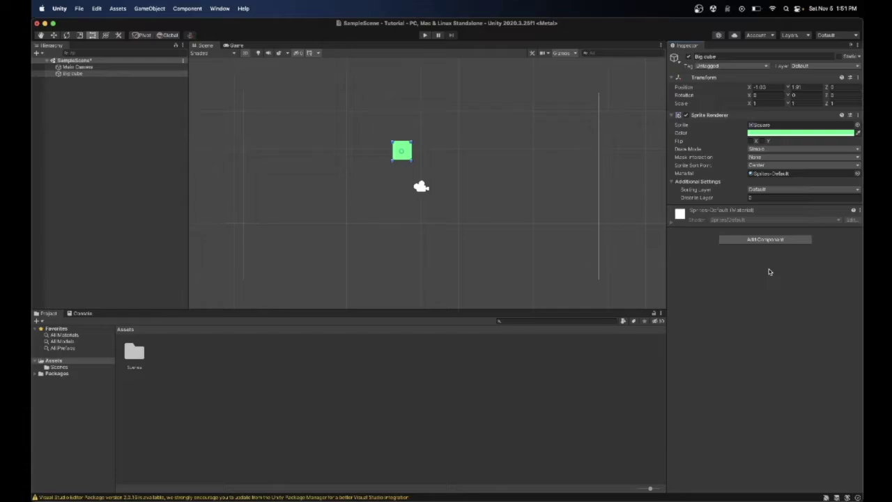
Enable Maximize On Play for the Game view, then run the game to test it and stop it.
{"action": "left_click", "coordinate": [208, 72]}
{"action": "left_click", "coordinate": [237, 45]}
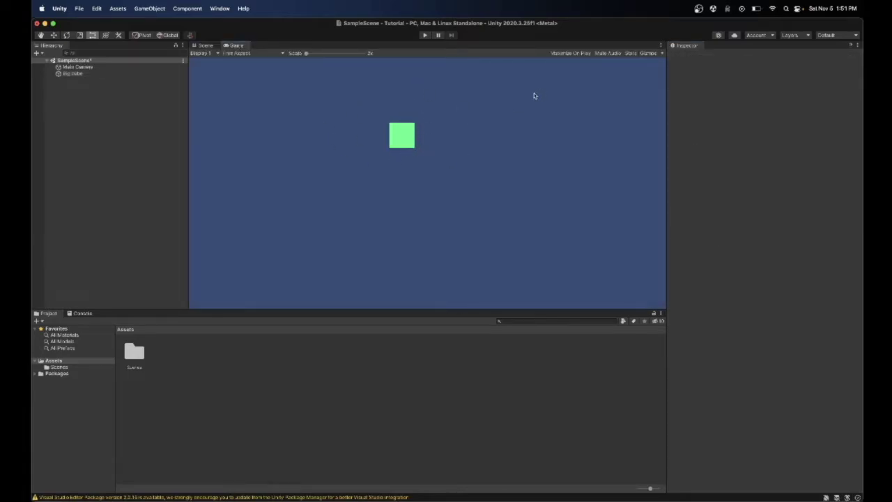
{"action": "left_click", "coordinate": [578, 53]}
{"action": "left_click", "coordinate": [424, 35]}
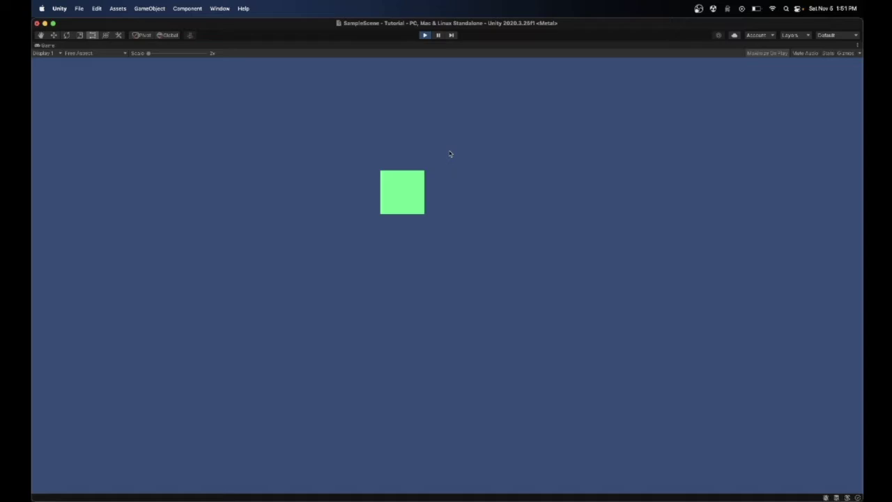
{"action": "left_click", "coordinate": [425, 35]}
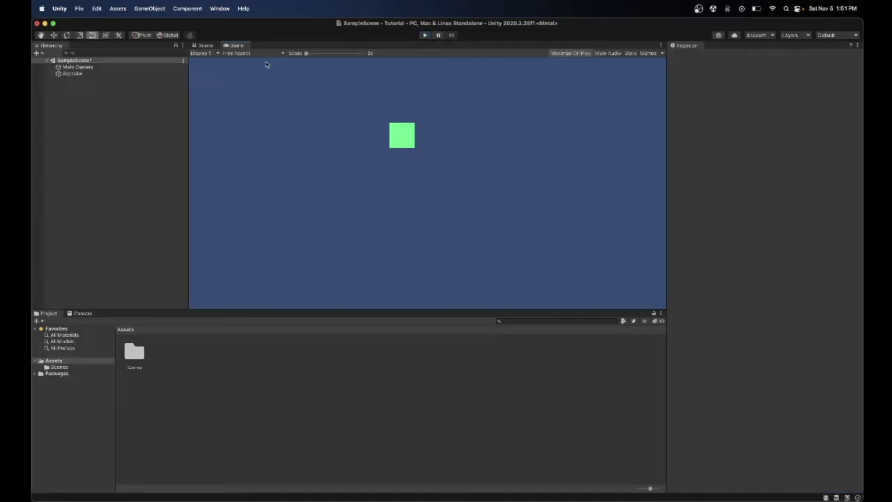
Return to the Scene view and look at the properties of Big cube, leaving it deselected.
{"action": "left_click", "coordinate": [204, 45]}
{"action": "left_click", "coordinate": [87, 73]}
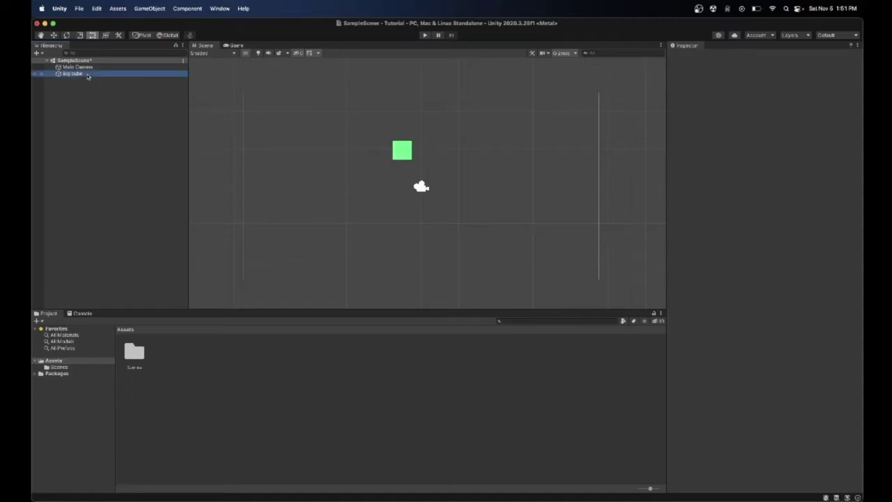
{"action": "scroll", "coordinate": [434, 255], "scroll_direction": "up", "scroll_amount": 1}
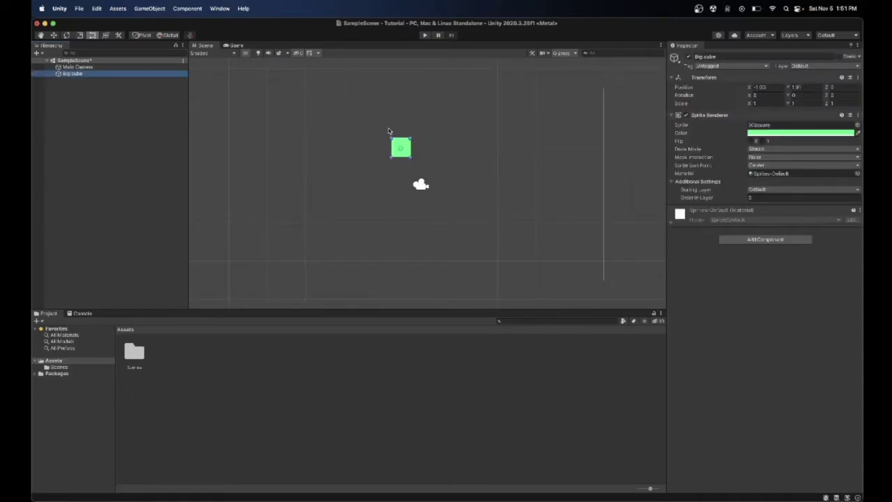
{"action": "left_click", "coordinate": [345, 133]}
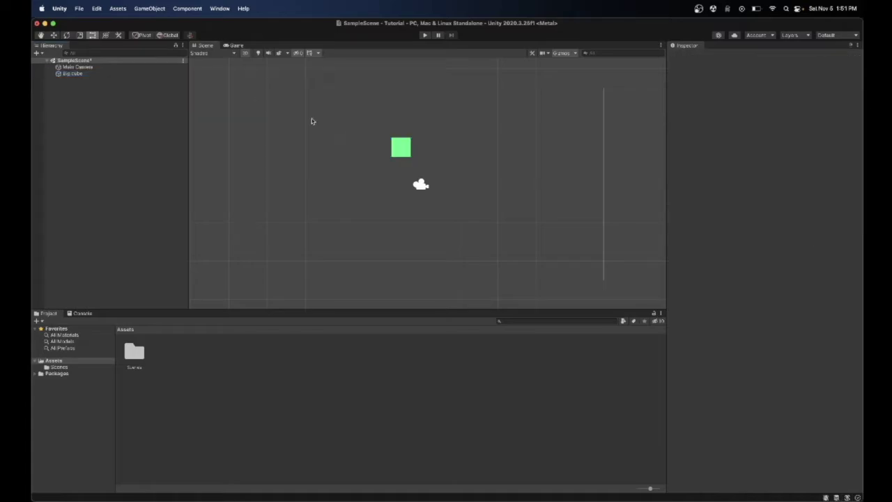
Select Big cube and add a Rigidbody 2D component to it.
{"action": "left_click", "coordinate": [147, 74]}
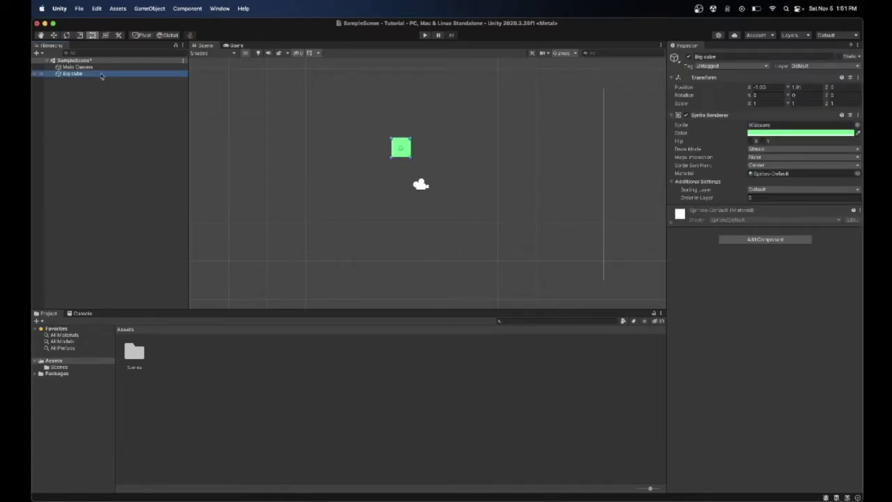
{"action": "left_click", "coordinate": [394, 113]}
{"action": "left_click", "coordinate": [403, 151]}
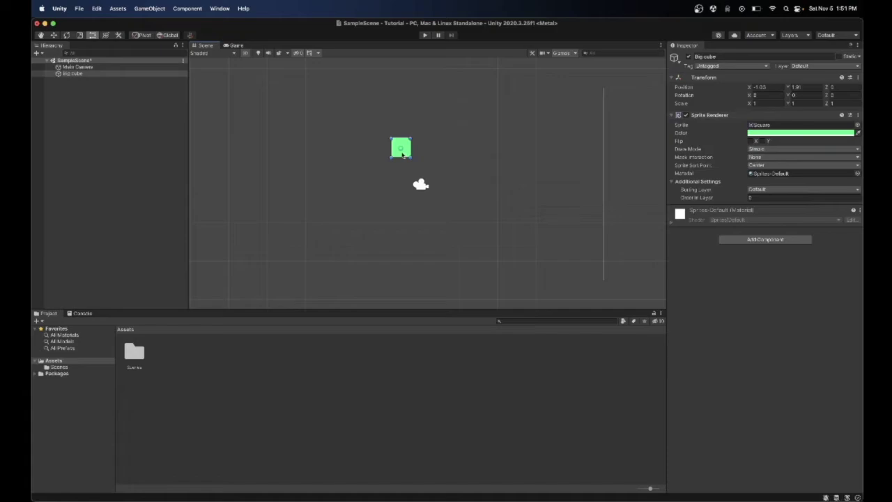
{"action": "left_click", "coordinate": [77, 66]}
{"action": "left_click", "coordinate": [75, 79]}
{"action": "left_click", "coordinate": [73, 73]}
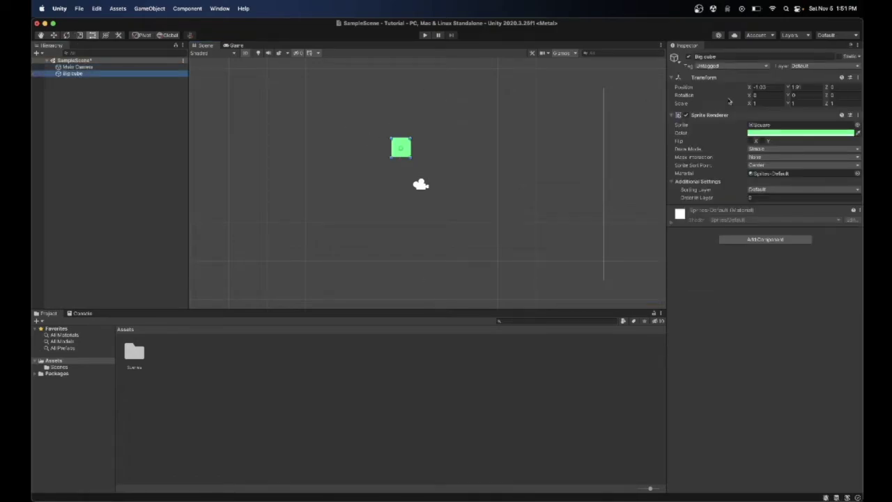
{"action": "left_click", "coordinate": [766, 239]}
{"action": "key", "text": "BackSpace"}
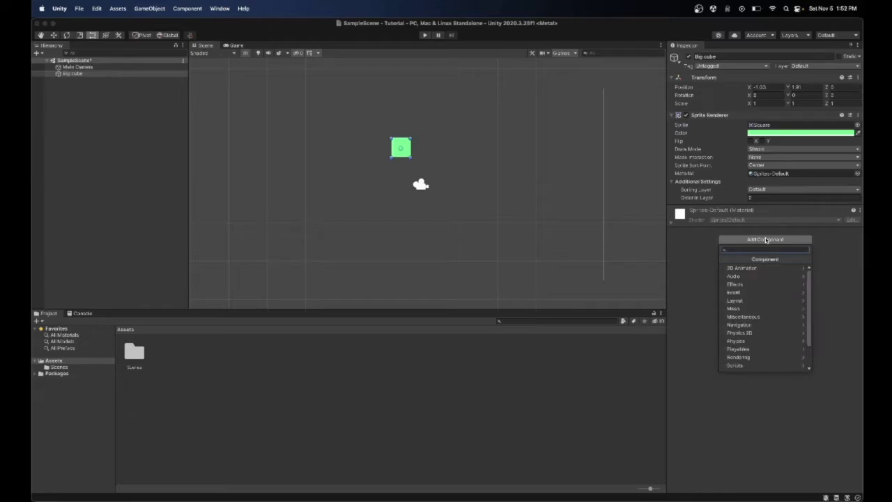
{"action": "type", "text": "rigid"}
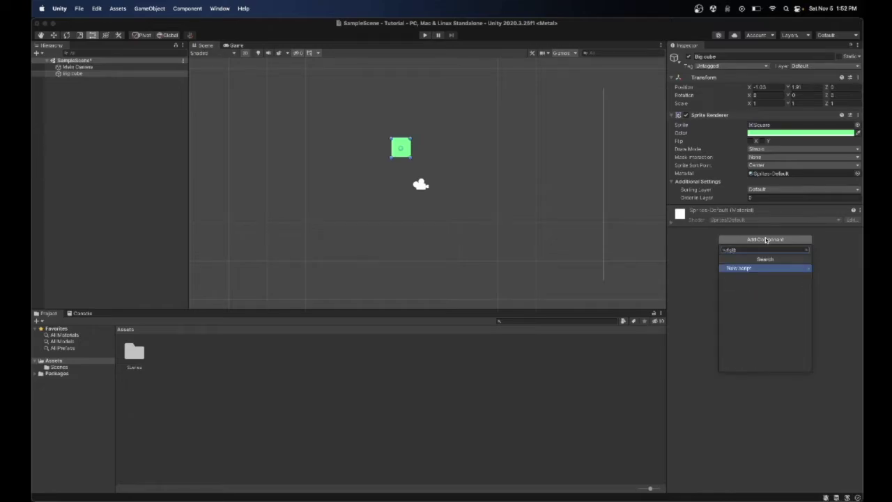
{"action": "type", "text": "2d"}
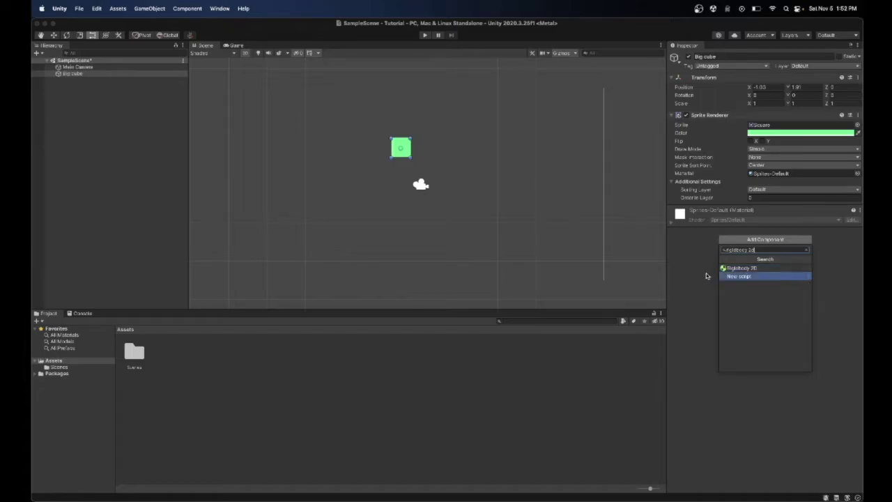
{"action": "left_click", "coordinate": [753, 269]}
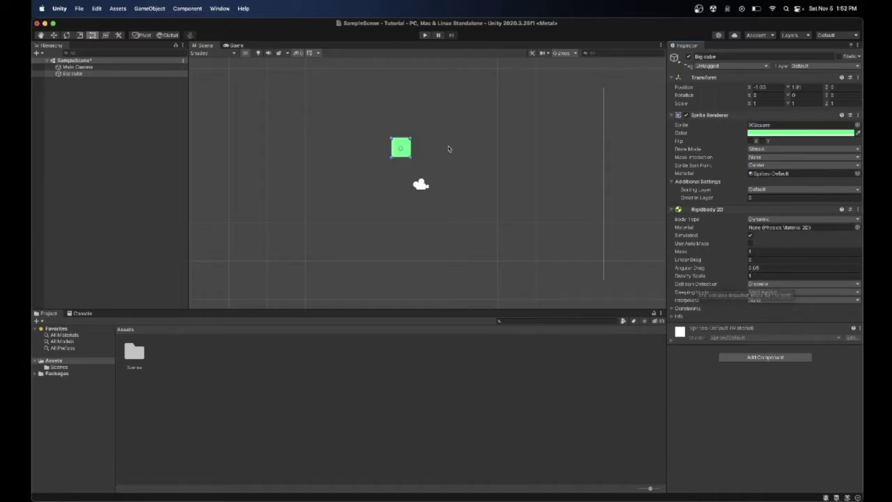
Run the game in the Game view to test Big cube's physics, and stop it.
{"action": "left_click", "coordinate": [235, 45]}
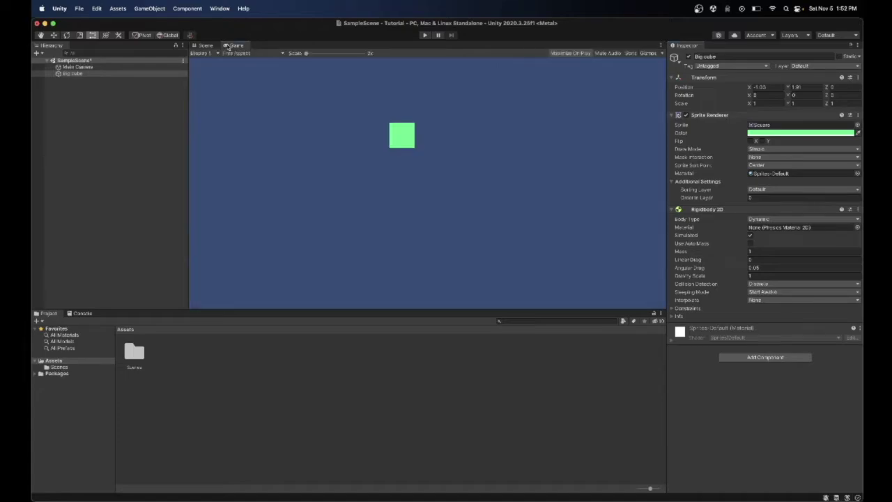
{"action": "left_click", "coordinate": [425, 34]}
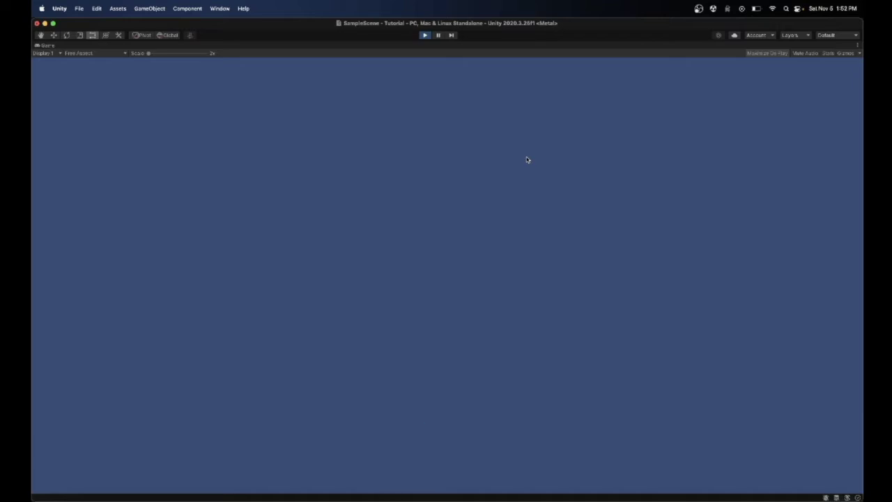
{"action": "left_click", "coordinate": [423, 35]}
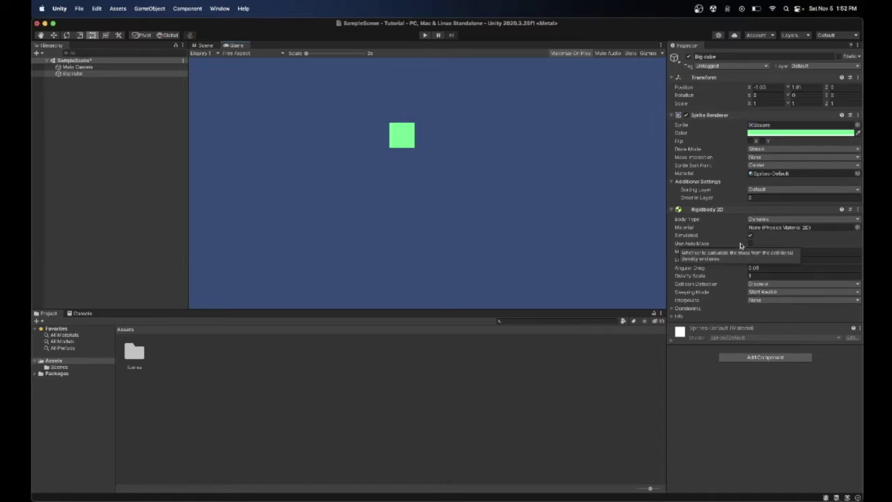
{"action": "left_click", "coordinate": [757, 356]}
{"action": "type", "text": "rigid"}
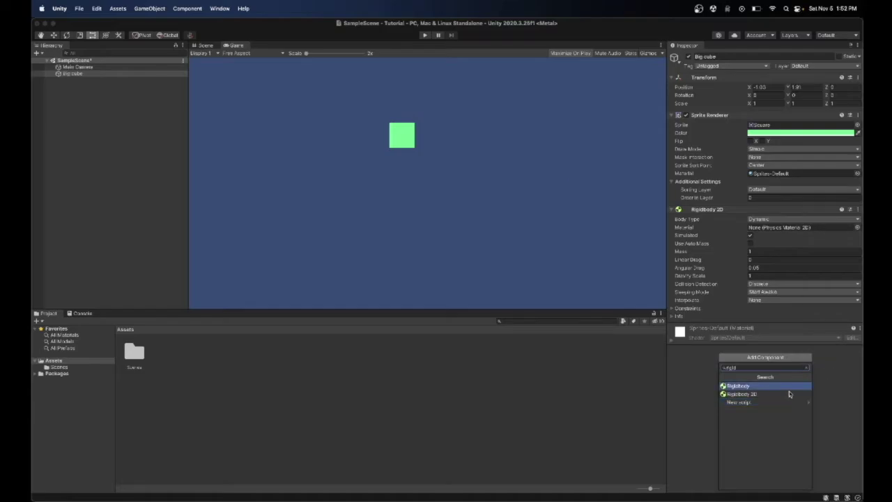
{"action": "left_click", "coordinate": [680, 397]}
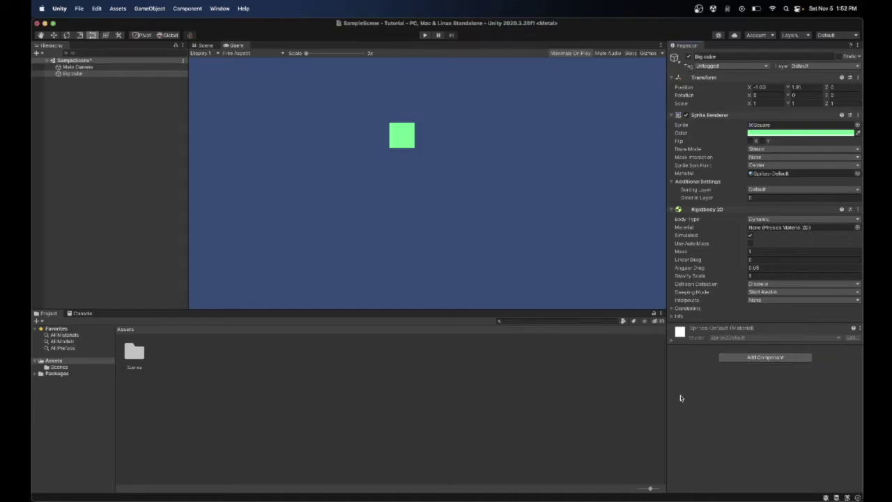
Return to the Scene view and review Big cube's Rigidbody 2D settings, leaving the object deselected.
{"action": "left_click", "coordinate": [205, 45]}
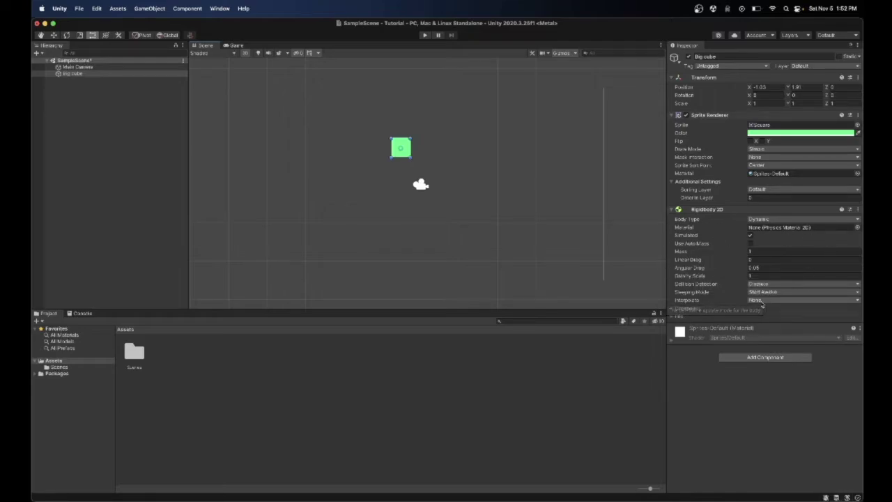
{"action": "left_click", "coordinate": [440, 200]}
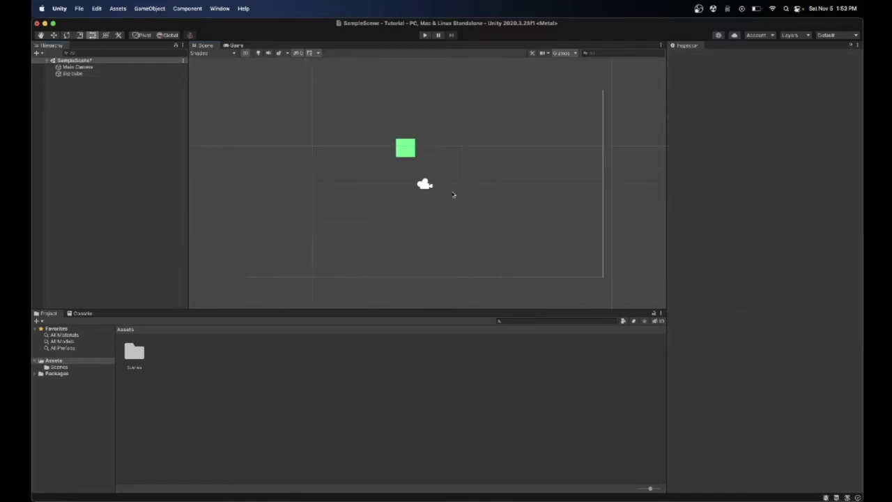
{"action": "left_click", "coordinate": [128, 74]}
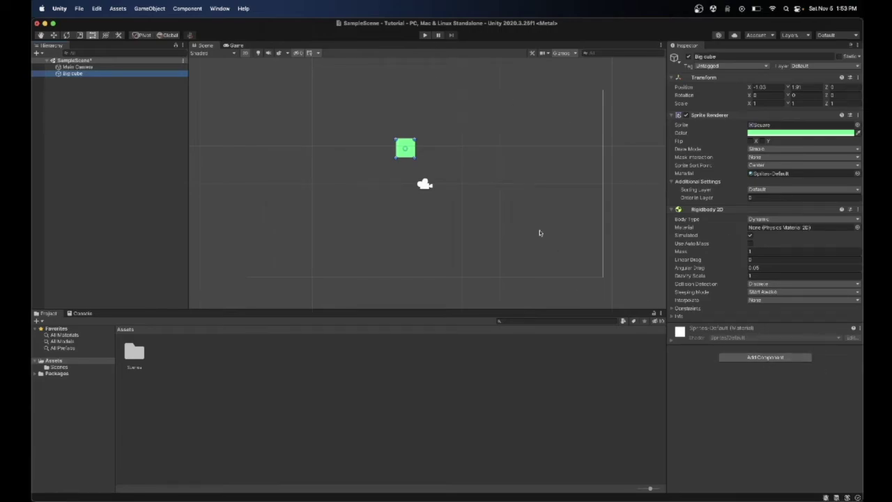
{"action": "left_click", "coordinate": [352, 232]}
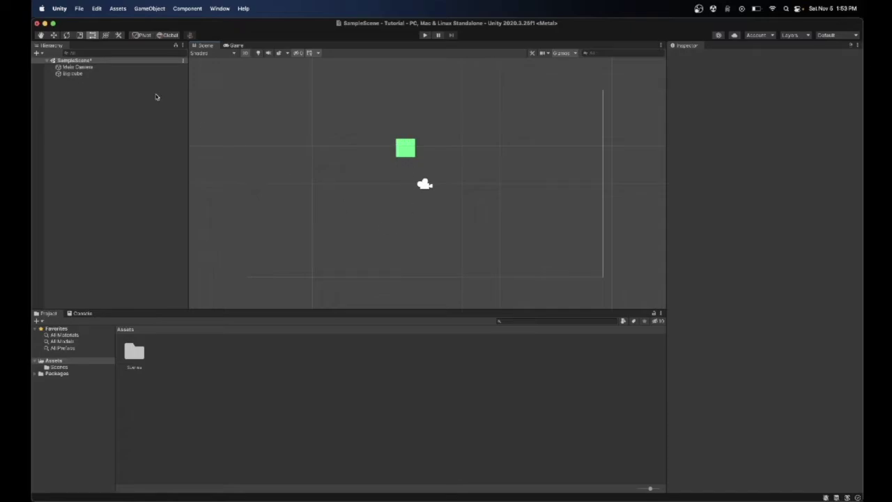
Create a second 2D square sprite in the scene and name it "Ground".
{"action": "right_click", "coordinate": [110, 145]}
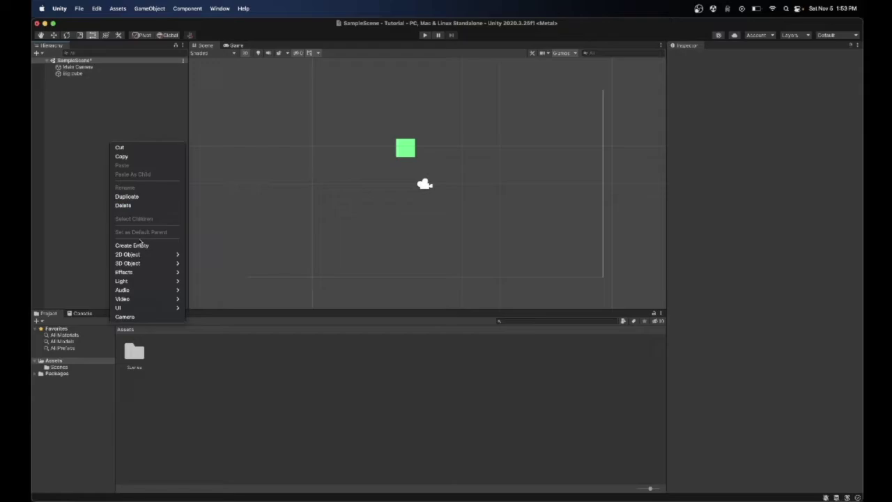
{"action": "mouse_move", "coordinate": [143, 254]}
{"action": "mouse_move", "coordinate": [207, 256]}
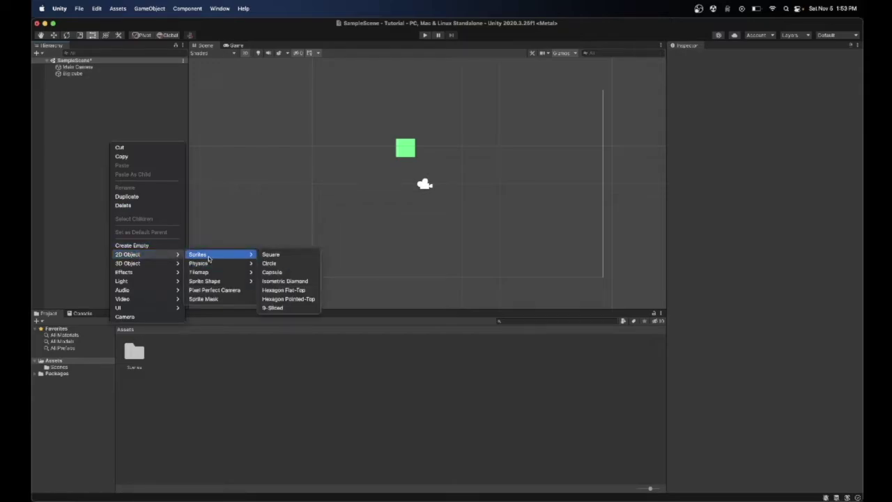
{"action": "left_click", "coordinate": [271, 255]}
{"action": "type", "text": "B"}
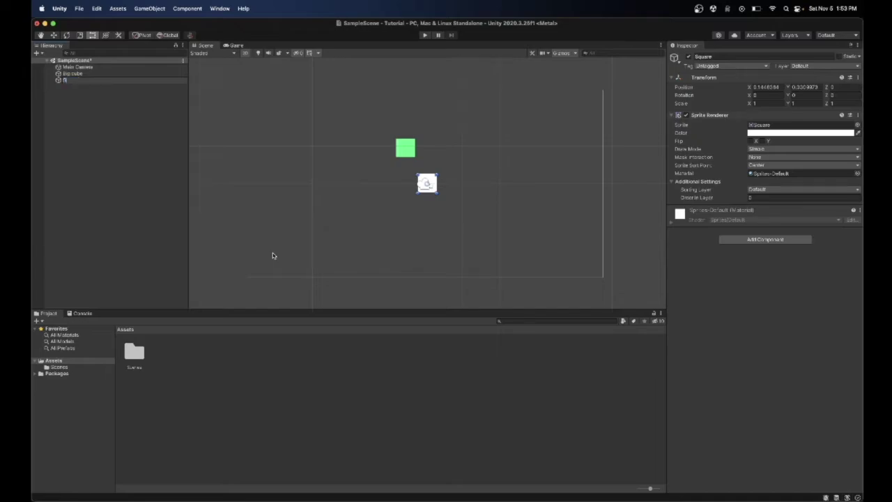
{"action": "key", "text": "Return"}
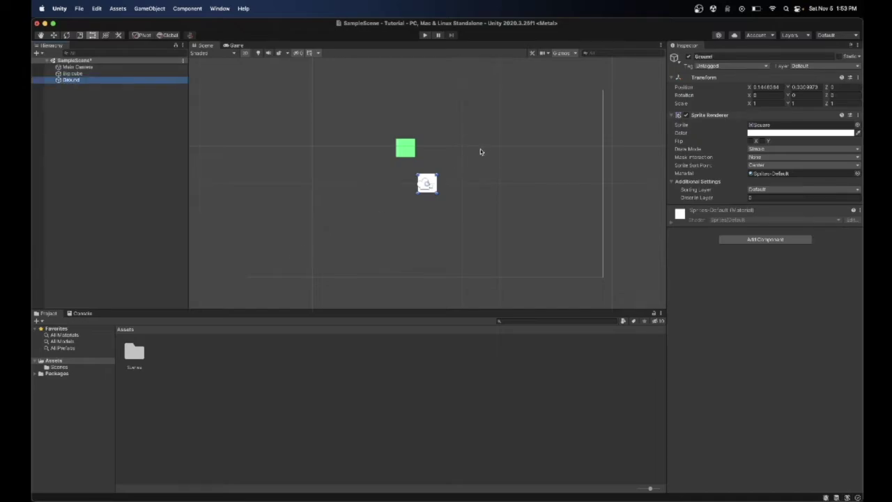
Move the Ground square below and to the left of Big cube, to about X -3.2, Y -1.1.
{"action": "left_click_drag", "start_coordinate": [429, 181], "coordinate": [366, 204]}
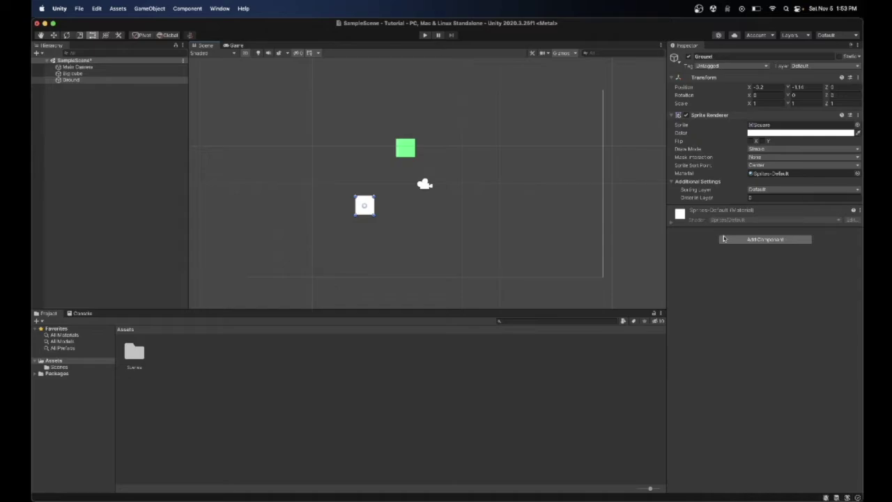
{"action": "scroll", "coordinate": [350, 205], "scroll_direction": "up", "scroll_amount": 5}
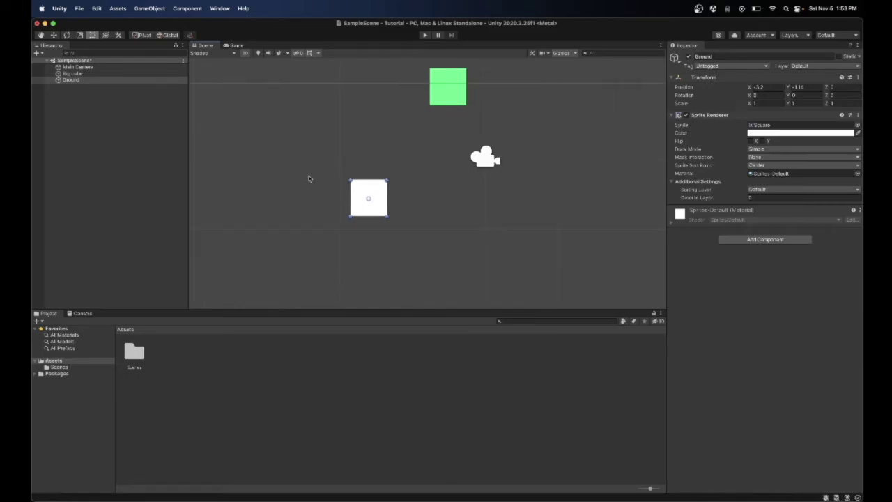
{"action": "scroll", "coordinate": [348, 179], "scroll_direction": "down", "scroll_amount": 3}
{"action": "scroll", "coordinate": [469, 273], "scroll_direction": "down", "scroll_amount": 1}
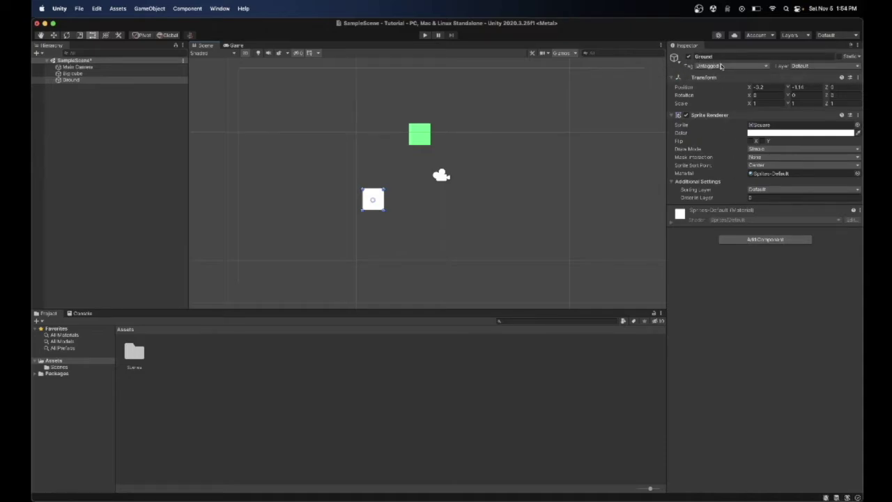
Add a Box Collider 2D component to Ground.
{"action": "left_click", "coordinate": [748, 240]}
{"action": "type", "text": "collider"}
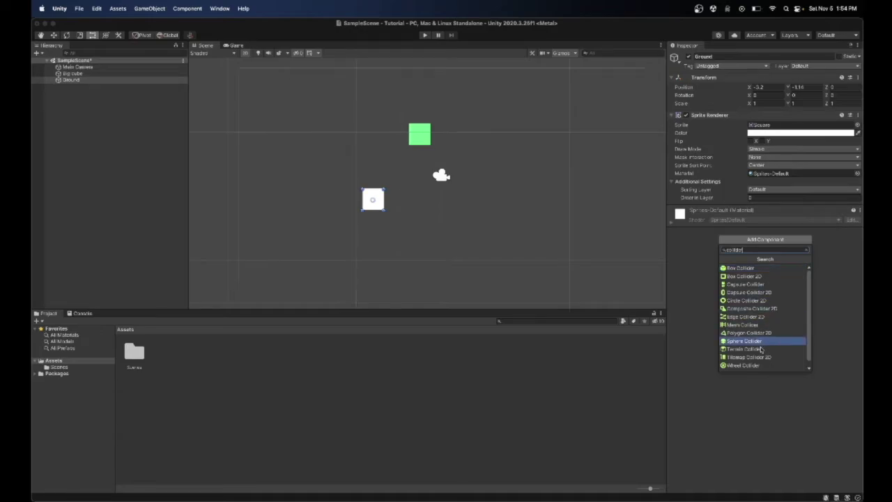
{"action": "left_click", "coordinate": [744, 276]}
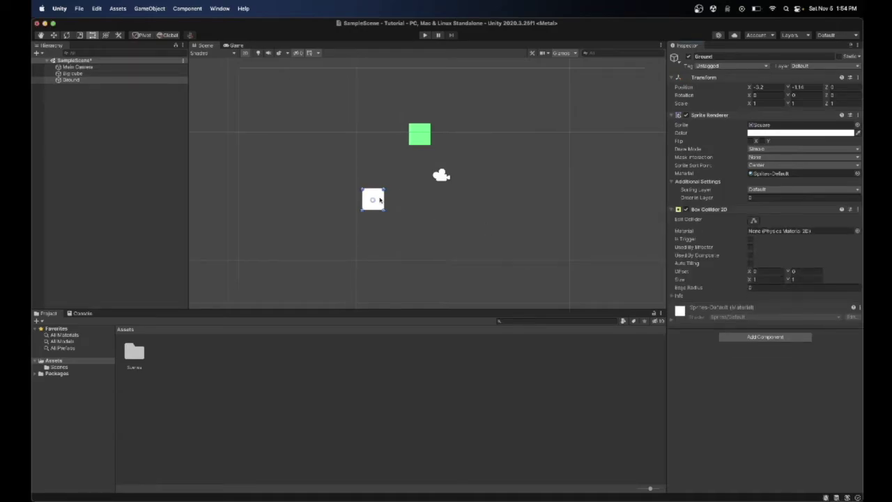
Examine the edges of the Ground square up close in the Scene view.
{"action": "left_click", "coordinate": [326, 215]}
{"action": "left_click", "coordinate": [378, 204]}
{"action": "scroll", "coordinate": [378, 185], "scroll_direction": "up", "scroll_amount": 5}
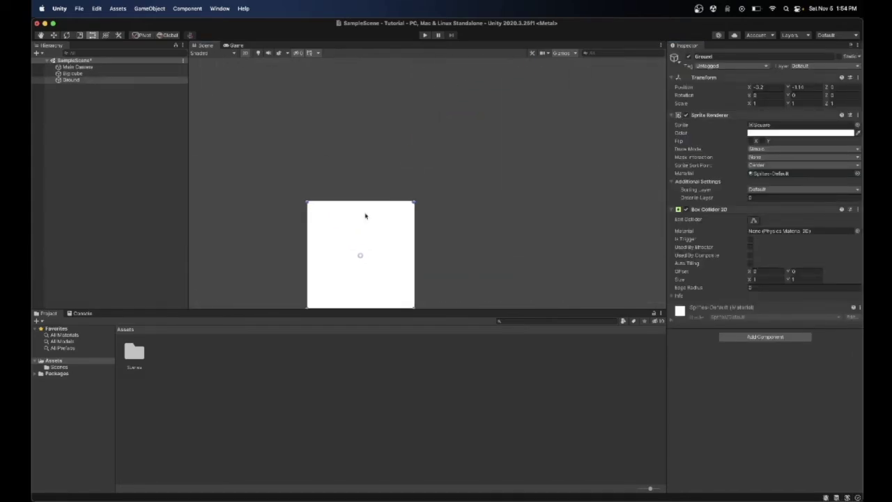
{"action": "scroll", "coordinate": [364, 214], "scroll_direction": "up", "scroll_amount": 3}
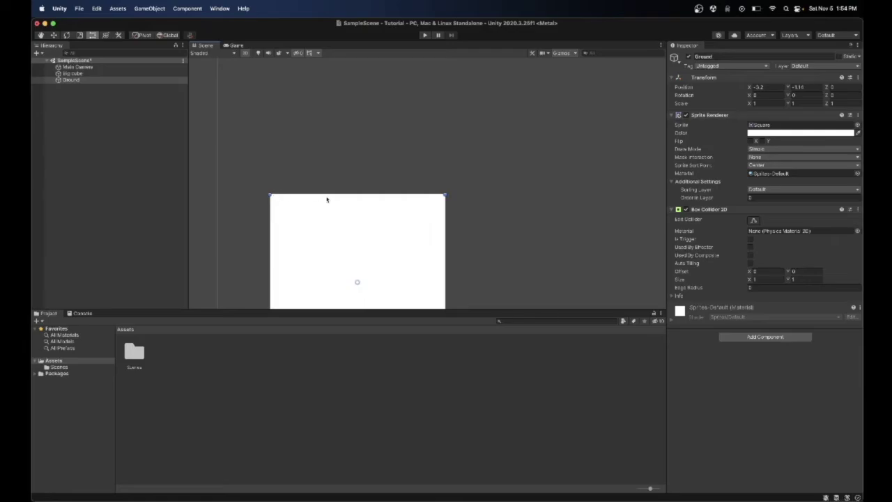
{"action": "scroll", "coordinate": [305, 201], "scroll_direction": "down", "scroll_amount": 6}
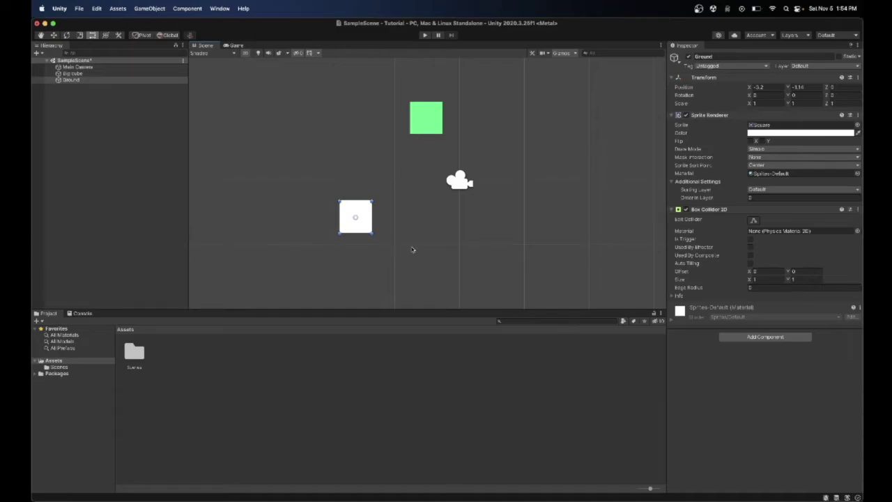
{"action": "scroll", "coordinate": [460, 210], "scroll_direction": "down", "scroll_amount": 3}
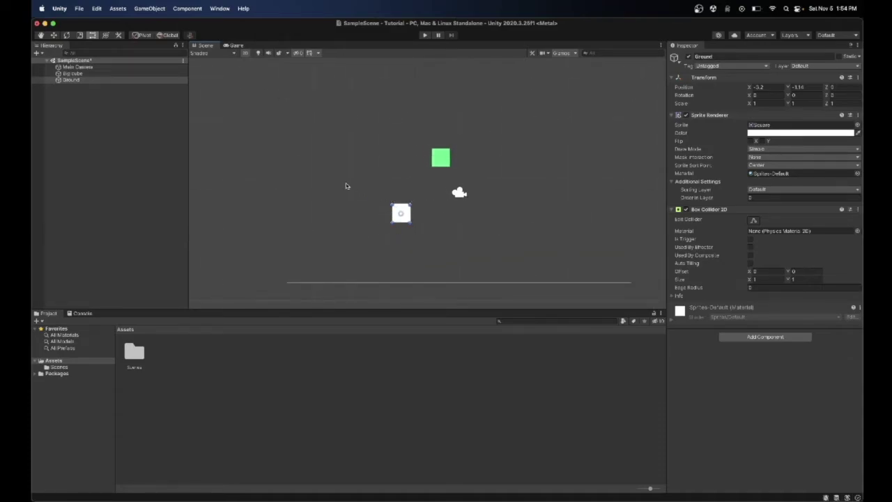
Stretch Ground with the Rect Tool into a thin platform spanning the camera frame below Big cube, scaled to about 21.5 by 0.58.
{"action": "scroll", "coordinate": [371, 227], "scroll_direction": "down", "scroll_amount": 1}
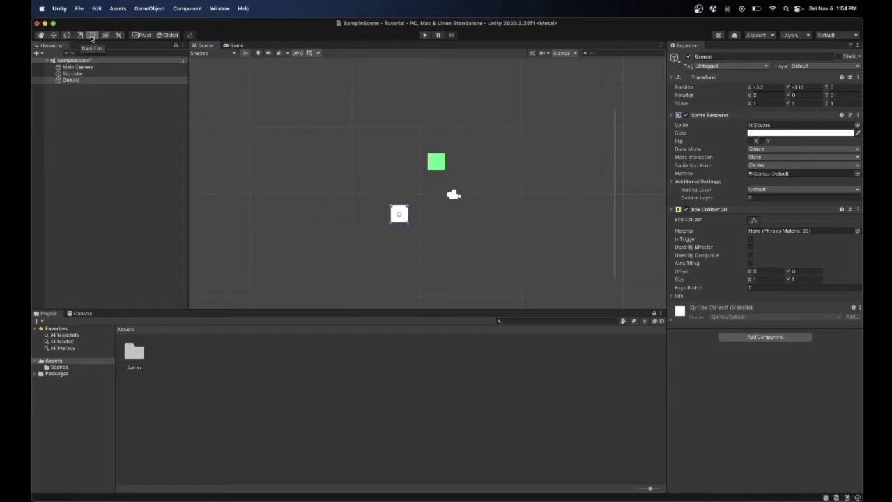
{"action": "scroll", "coordinate": [342, 76], "scroll_direction": "down", "scroll_amount": 2}
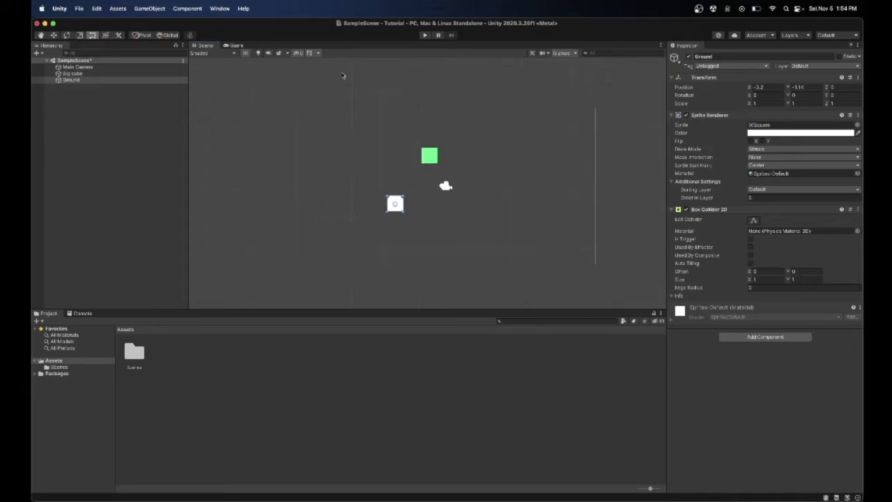
{"action": "scroll", "coordinate": [432, 179], "scroll_direction": "up", "scroll_amount": 1}
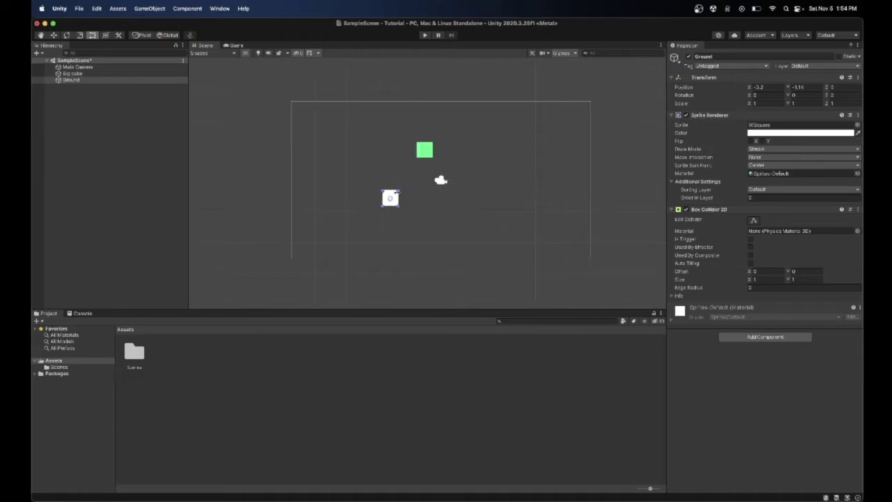
{"action": "left_click_drag", "start_coordinate": [398, 188], "coordinate": [616, 216]}
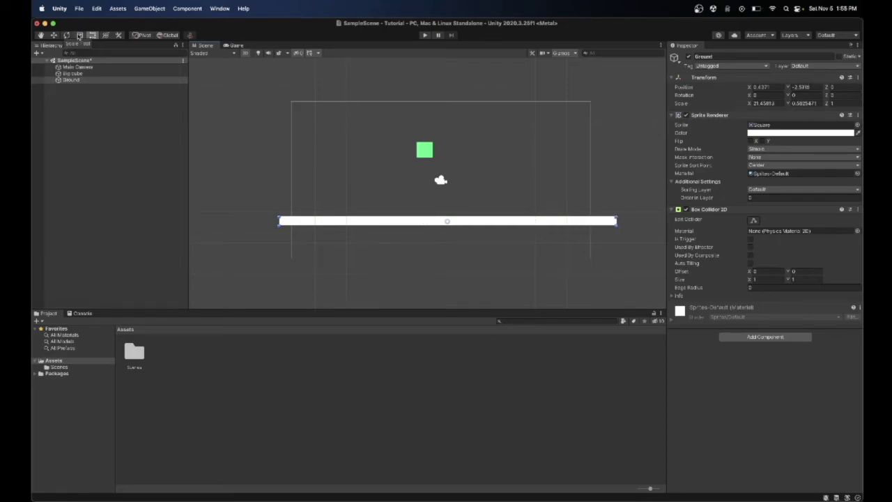
Widen Ground slightly with the Scale Tool to an X scale of about 22, and deselect it.
{"action": "left_click", "coordinate": [79, 36]}
{"action": "mouse_move", "coordinate": [480, 220]}
{"action": "left_mouse_down"}
{"action": "mouse_move", "coordinate": [424, 221]}
{"action": "mouse_move", "coordinate": [495, 218]}
{"action": "mouse_move", "coordinate": [420, 219]}
{"action": "mouse_move", "coordinate": [506, 221]}
{"action": "mouse_move", "coordinate": [480, 220]}
{"action": "left_mouse_up"}
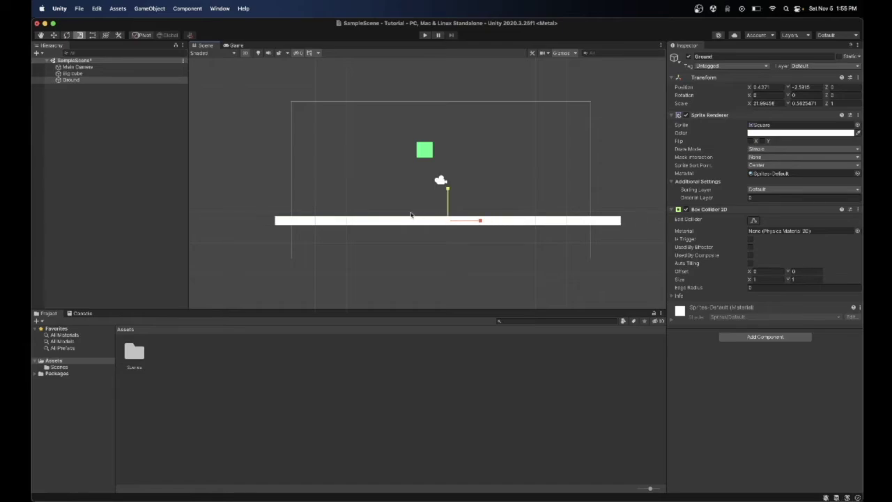
{"action": "left_click", "coordinate": [381, 194]}
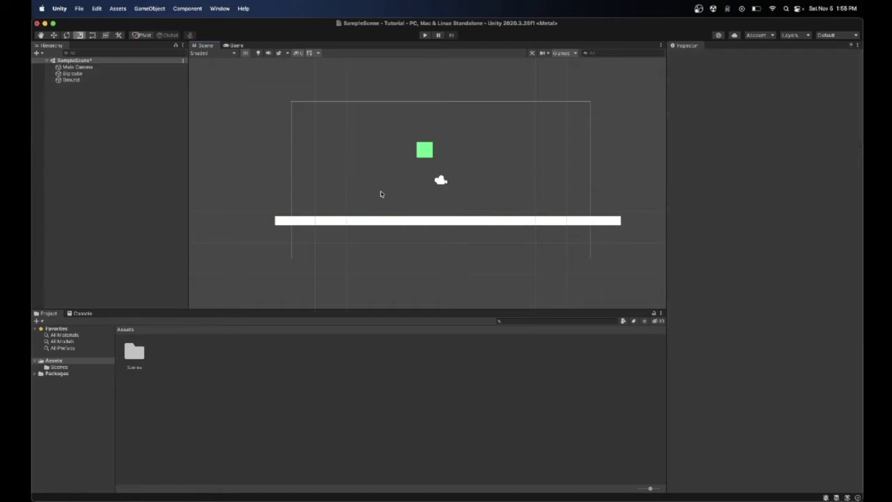
Shift Ground sideways by changing its X position value to -1.92, and deselect it.
{"action": "left_click", "coordinate": [356, 221]}
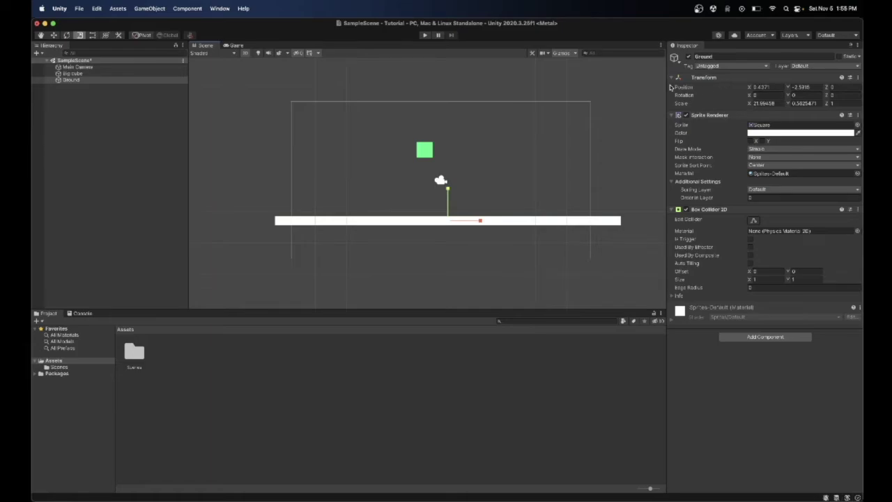
{"action": "left_click", "coordinate": [759, 87]}
{"action": "type", "text": "5.09"}
{"action": "mouse_move", "coordinate": [749, 87]}
{"action": "left_mouse_down"}
{"action": "mouse_move", "coordinate": [725, 87]}
{"action": "mouse_move", "coordinate": [766, 87]}
{"action": "mouse_move", "coordinate": [728, 87]}
{"action": "mouse_move", "coordinate": [737, 87]}
{"action": "left_mouse_up"}
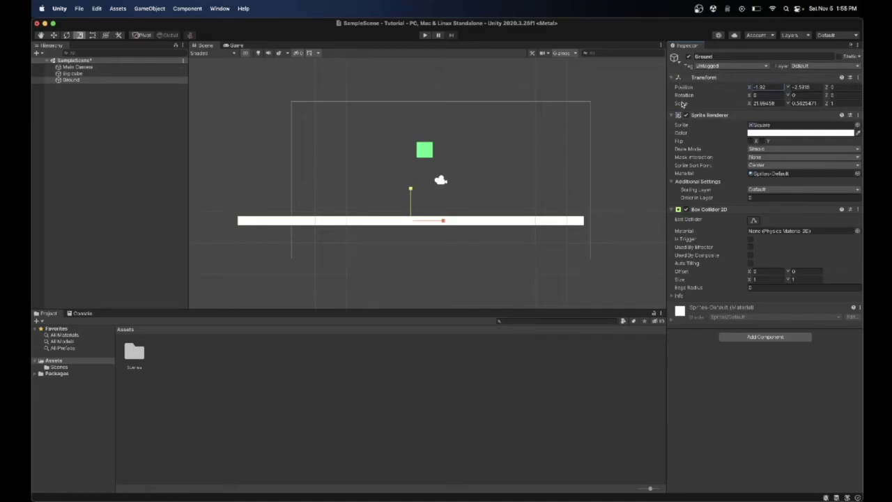
{"action": "left_click", "coordinate": [382, 258]}
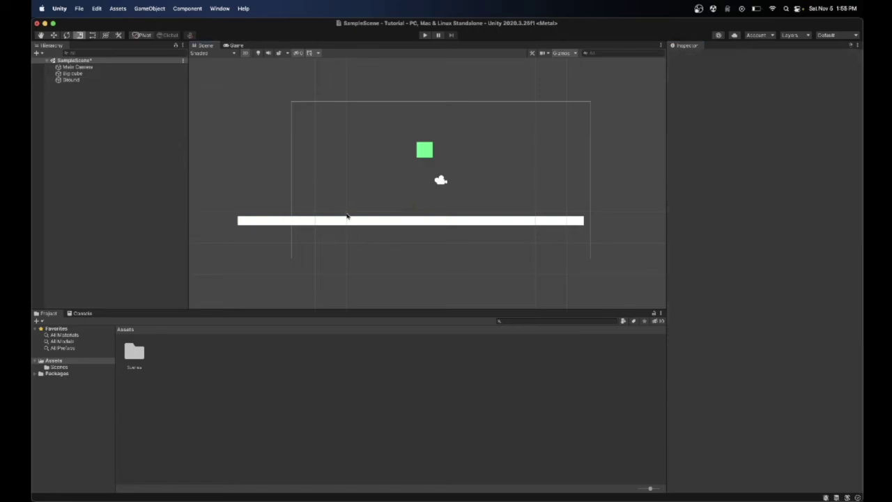
Reposition Ground with the Move Tool to about X 0.19, Y -2.93, and deselect it.
{"action": "left_click", "coordinate": [348, 218]}
{"action": "key", "text": "w"}
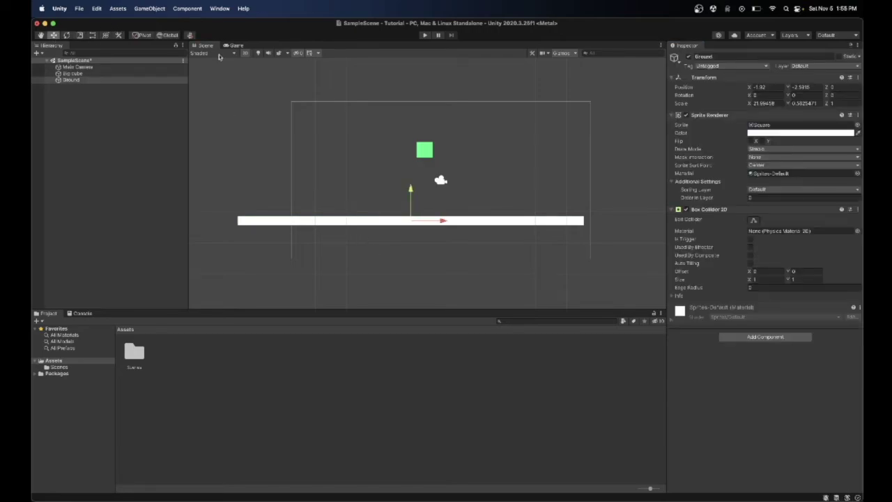
{"action": "left_click_drag", "start_coordinate": [413, 221], "coordinate": [449, 223]}
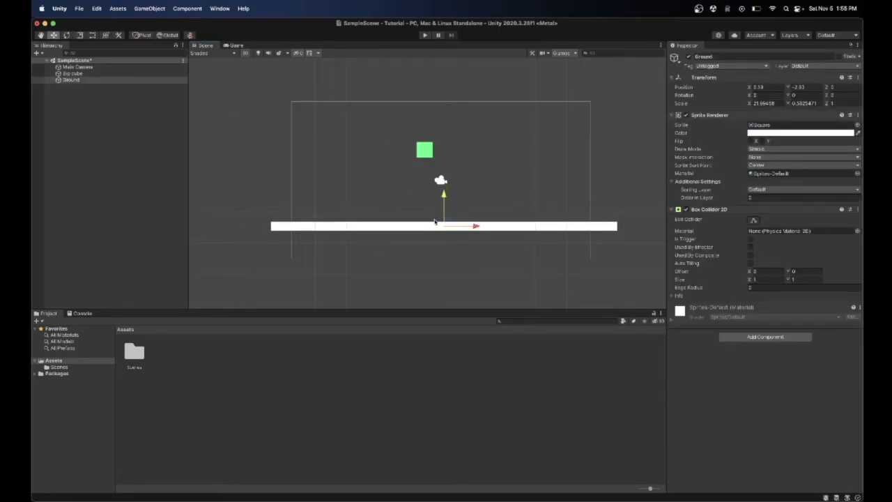
{"action": "left_click", "coordinate": [378, 237]}
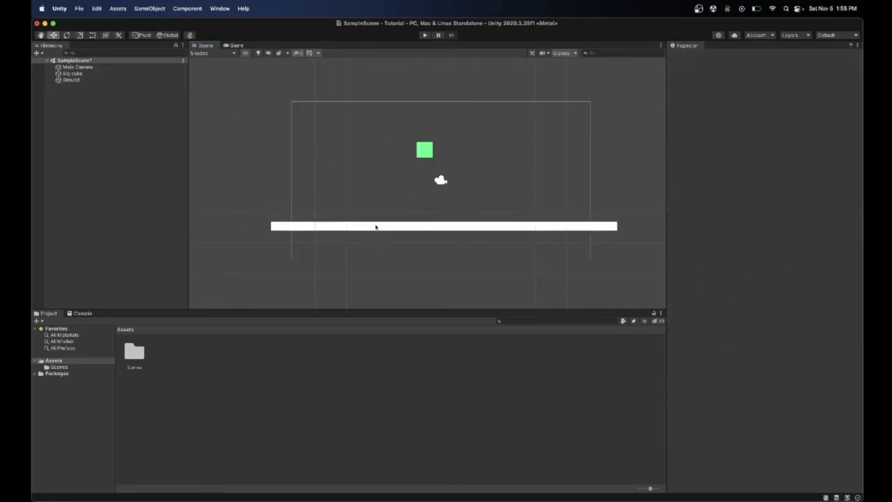
Play-test the scene in the Game view to check how Big cube meets Ground, and stop it.
{"action": "left_click", "coordinate": [236, 46]}
{"action": "left_click", "coordinate": [426, 36]}
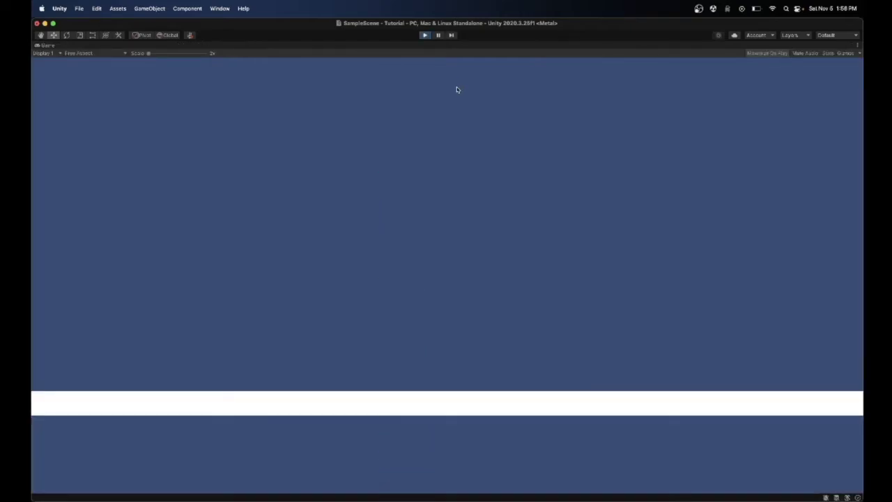
{"action": "left_click", "coordinate": [425, 35]}
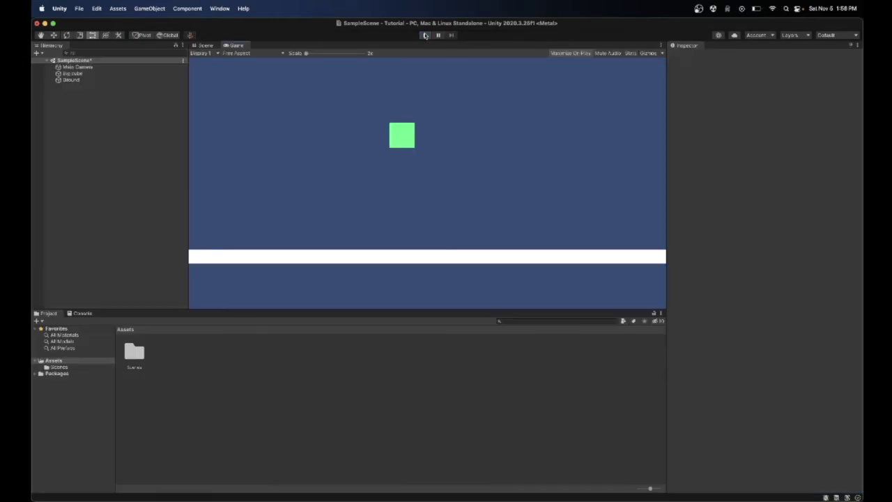
Compare the components of Ground and Big cube, and add a Box Collider 2D to Big cube.
{"action": "left_click", "coordinate": [134, 79]}
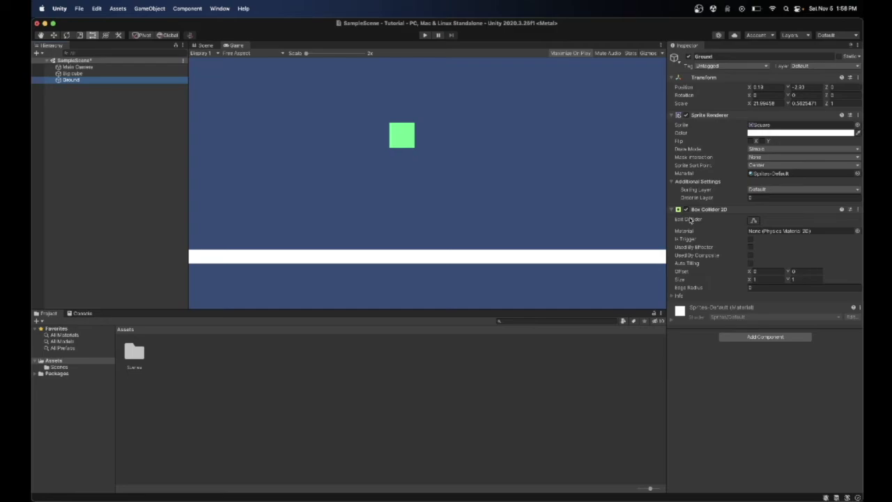
{"action": "left_click", "coordinate": [126, 74]}
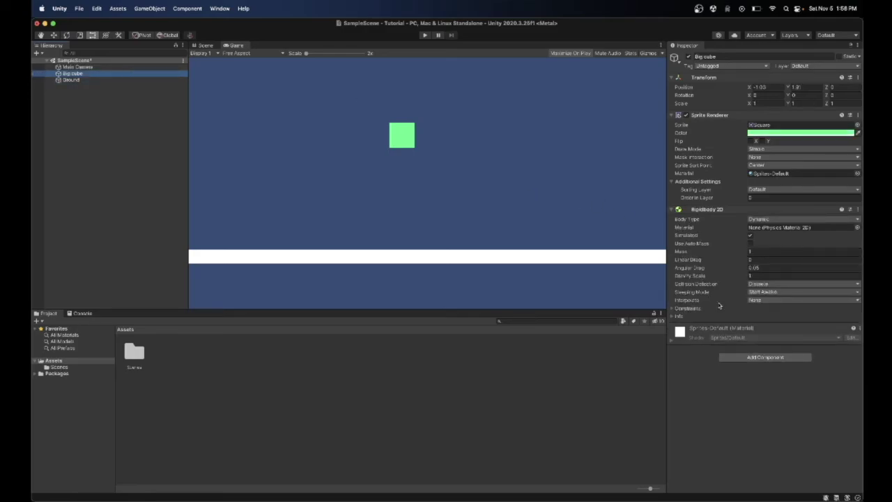
{"action": "left_click", "coordinate": [746, 359]}
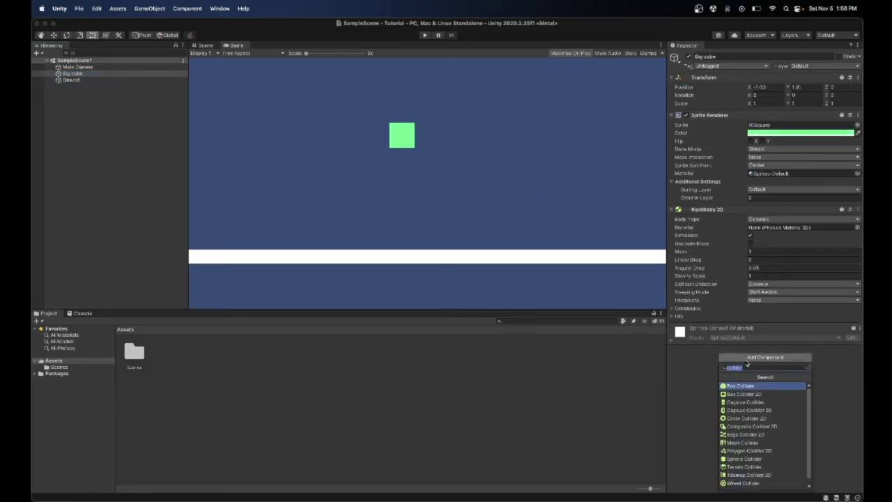
{"action": "type", "text": "box"}
{"action": "left_click", "coordinate": [739, 394]}
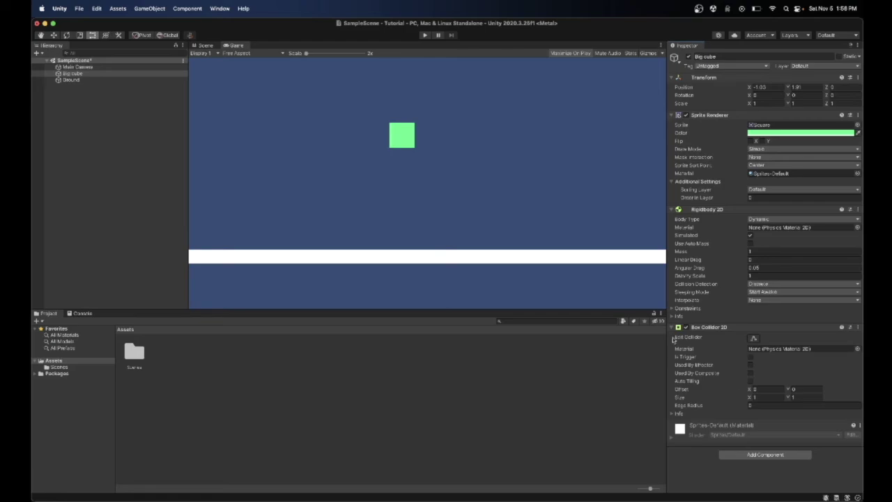
Play-test the scene to check that Big cube lands on Ground, stop it and return to the Scene view.
{"action": "left_click", "coordinate": [425, 35]}
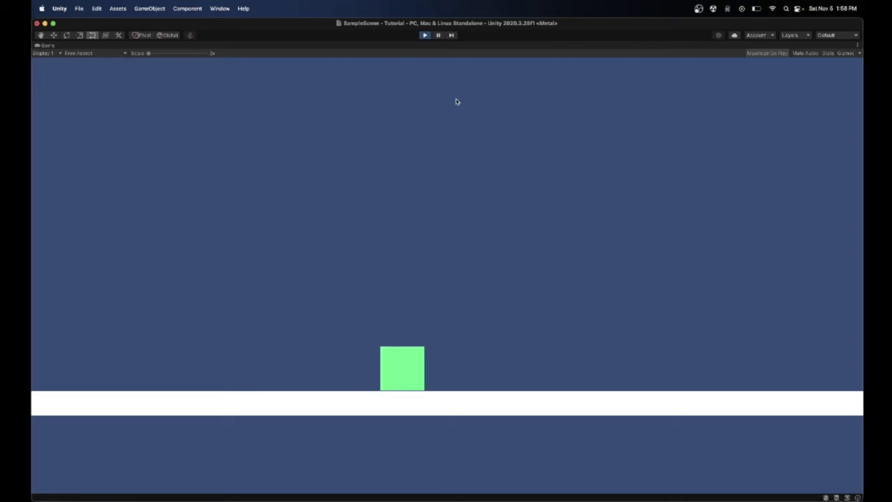
{"action": "left_click", "coordinate": [425, 39]}
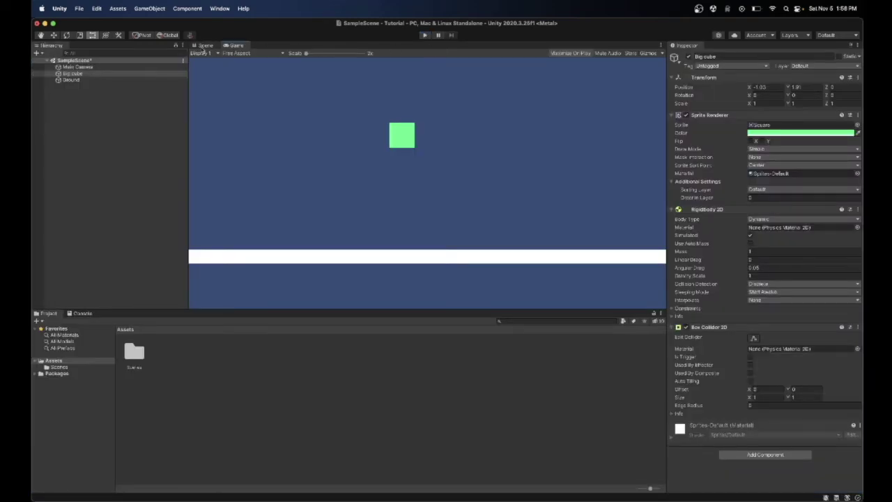
{"action": "left_click", "coordinate": [205, 46]}
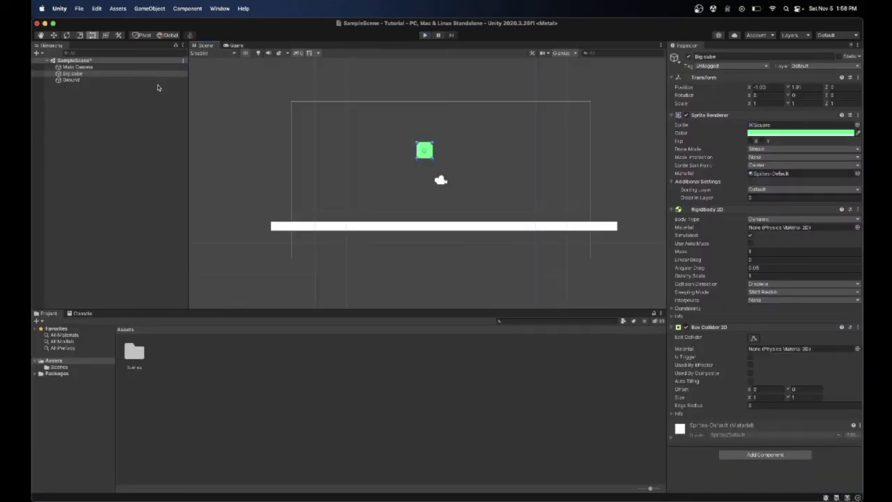
Place Big cube below Ground in the object order and make three copies of it, staggered diagonally upward.
{"action": "left_click", "coordinate": [153, 79]}
{"action": "left_click", "coordinate": [146, 74]}
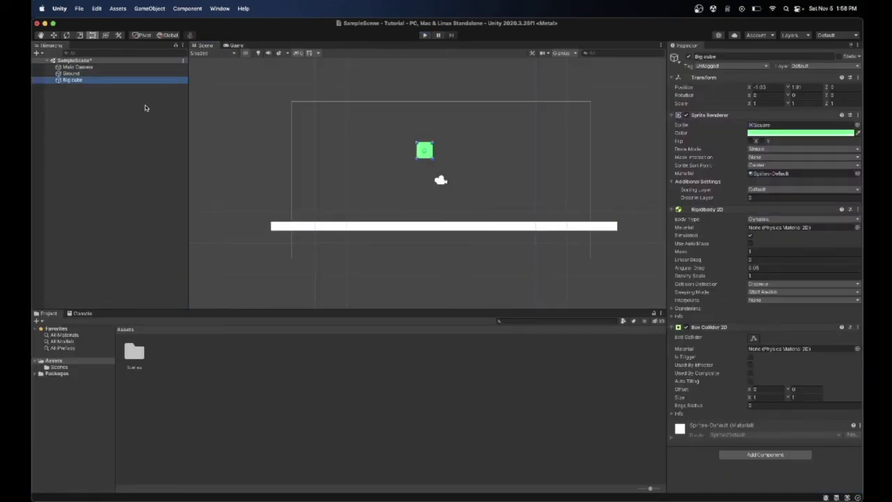
{"action": "key", "text": "w"}
{"action": "key", "text": "ctrl+c"}
{"action": "key", "text": "ctrl+v"}
{"action": "left_click_drag", "start_coordinate": [427, 148], "coordinate": [444, 98]}
{"action": "key", "text": "ctrl+c"}
{"action": "key", "text": "ctrl+v"}
{"action": "key", "text": "ctrl+c"}
{"action": "key", "text": "ctrl+v"}
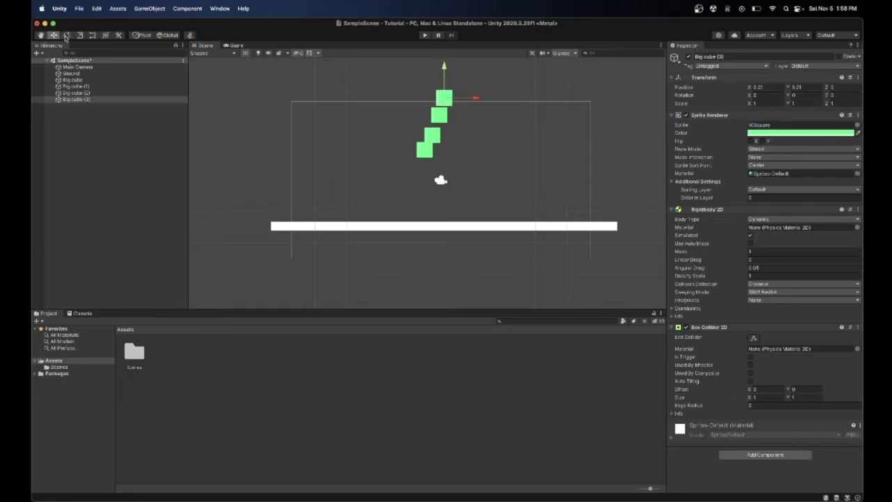
{"action": "left_click_drag", "start_coordinate": [444, 98], "coordinate": [500, 158]}
{"action": "key", "text": "super+z"}
Play-test the four stacked cubes falling onto Ground, stop it and return to the Scene view.
{"action": "left_click", "coordinate": [237, 45]}
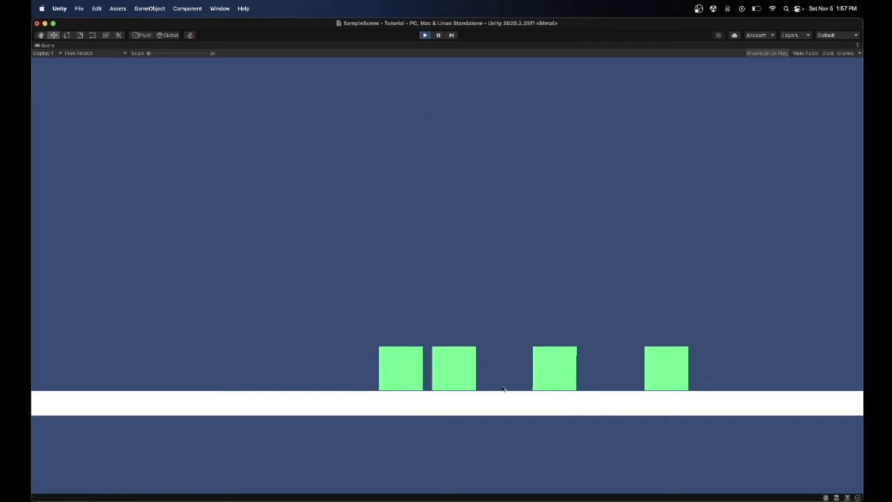
{"action": "left_click", "coordinate": [423, 35]}
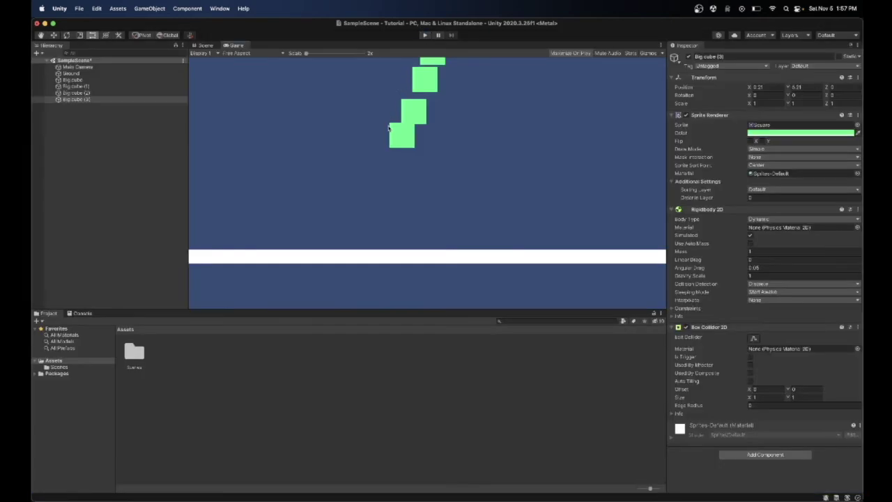
{"action": "left_click", "coordinate": [203, 45]}
Shorten Ground into a container floor and add side walls from reshaped duplicates, each scaled to about 0.61 by 8.4.
{"action": "left_click", "coordinate": [71, 73]}
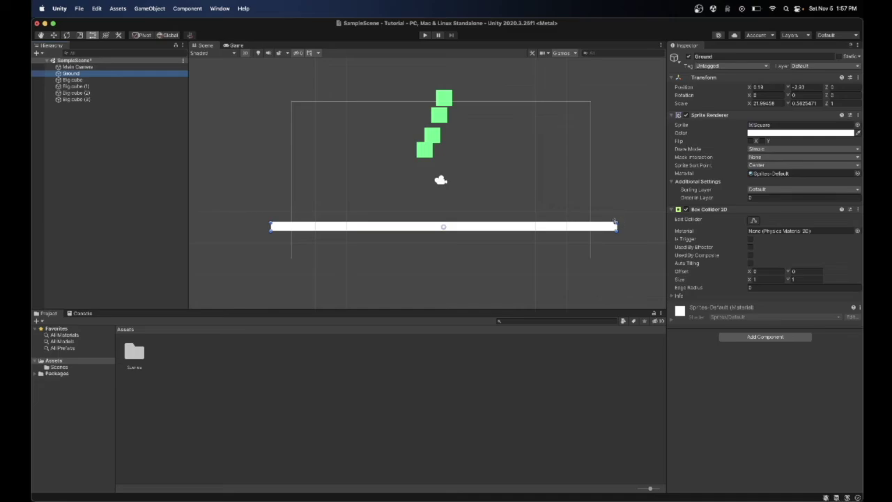
{"action": "left_click_drag", "start_coordinate": [616, 223], "coordinate": [378, 105]}
{"action": "key", "text": "w"}
{"action": "key", "text": "super+d"}
{"action": "key", "text": "t"}
{"action": "key", "text": "w"}
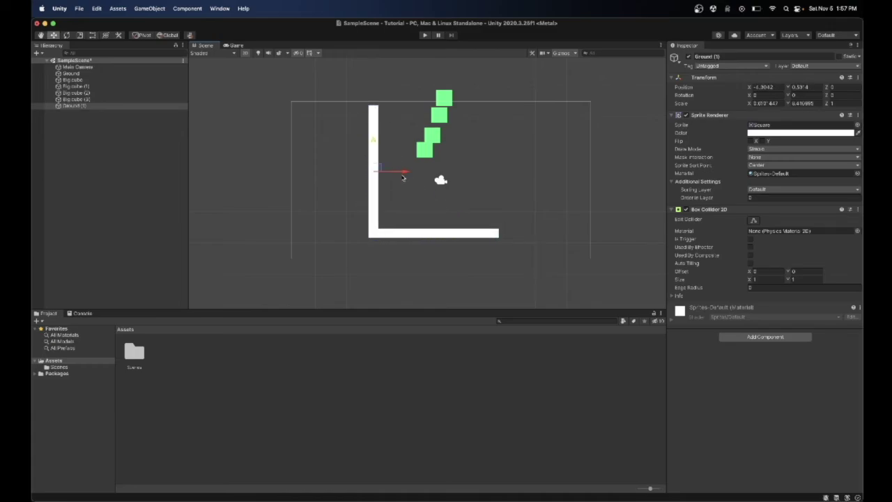
{"action": "key", "text": "super+d"}
{"action": "left_click_drag", "start_coordinate": [404, 174], "coordinate": [433, 163]}
Shrink another wall duplicate into a small square of about 0.66 by 0.72 inside the container and rotate it about 51 degrees.
{"action": "key", "text": "super+d"}
{"action": "key", "text": "t"}
{"action": "left_click_drag", "start_coordinate": [427, 99], "coordinate": [405, 191]}
{"action": "key", "text": "w"}
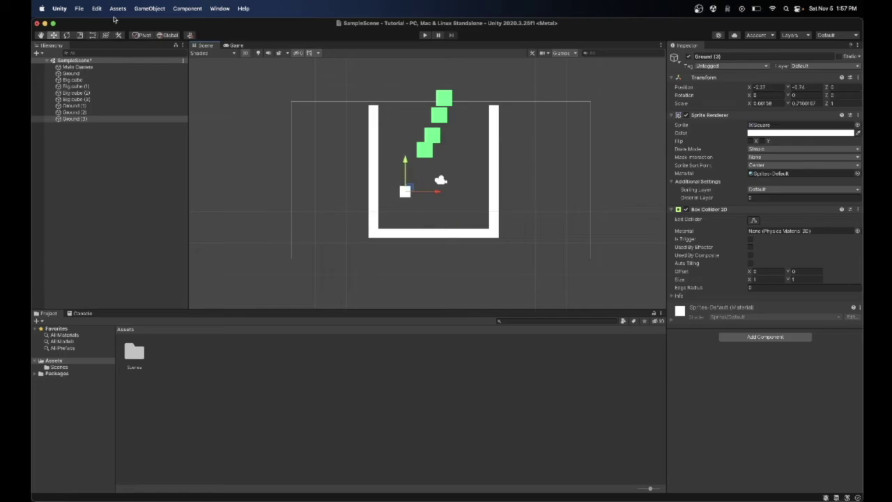
{"action": "left_click", "coordinate": [67, 36]}
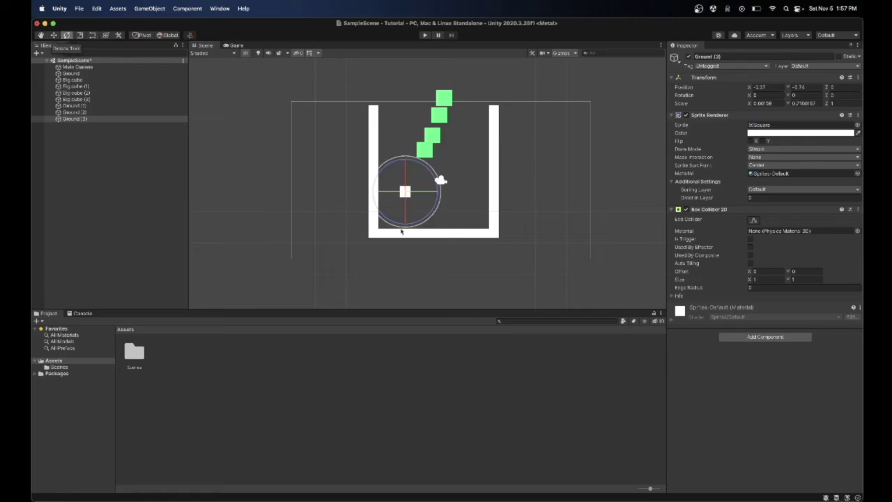
{"action": "left_click_drag", "start_coordinate": [440, 160], "coordinate": [467, 181]}
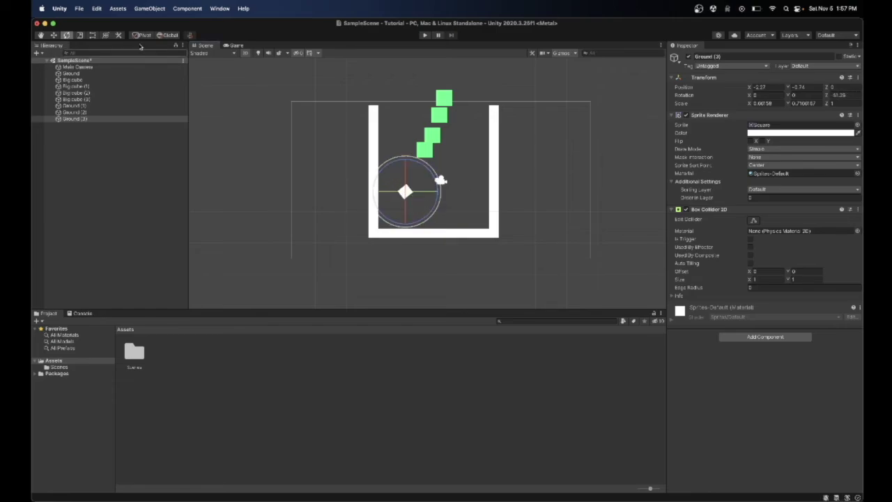
Duplicate the tilted square six times and scatter the seven obstacles across the inside of the container.
{"action": "left_click", "coordinate": [52, 36]}
{"action": "left_click_drag", "start_coordinate": [405, 192], "coordinate": [454, 199]}
{"action": "key", "text": "super+d"}
{"action": "key", "text": "super+d"}
{"action": "key", "text": "super+d"}
{"action": "key", "text": "super+d"}
{"action": "key", "text": "super+d"}
{"action": "key", "text": "super+d"}
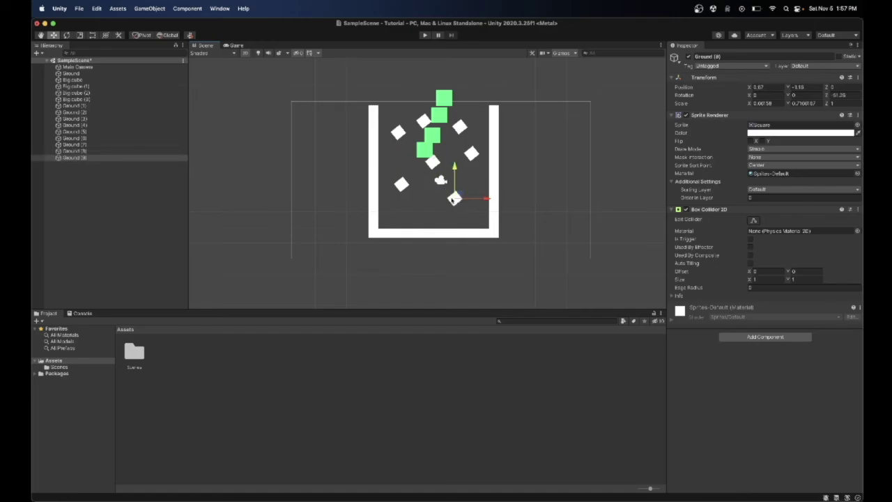
Scale the seven tilted squares, Ground (3) to Ground (9), down together to about 0.36 by 0.39, leaving out the walls.
{"action": "left_click", "coordinate": [115, 157]}
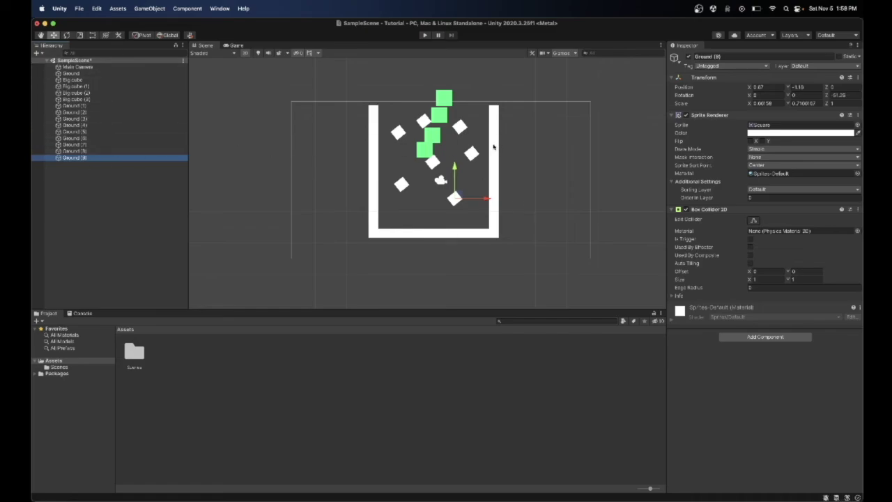
{"action": "left_click", "coordinate": [117, 106], "text": "shift"}
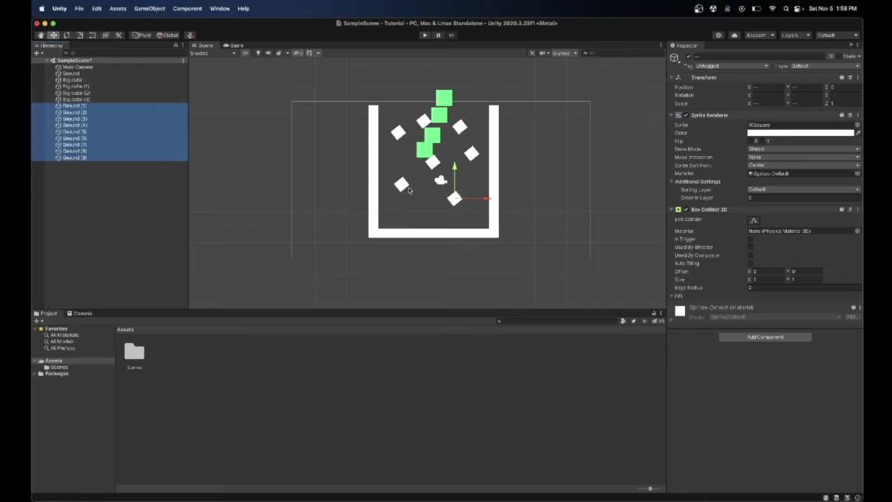
{"action": "mouse_move", "coordinate": [483, 204]}
{"action": "left_mouse_down"}
{"action": "mouse_move", "coordinate": [509, 203]}
{"action": "mouse_move", "coordinate": [423, 202]}
{"action": "mouse_move", "coordinate": [508, 201]}
{"action": "mouse_move", "coordinate": [479, 197]}
{"action": "left_mouse_up"}
{"action": "left_click", "coordinate": [80, 106], "text": "super"}
{"action": "left_click", "coordinate": [82, 112], "text": "super"}
{"action": "left_click_drag", "start_coordinate": [491, 182], "coordinate": [443, 215]}
{"action": "key", "text": "t"}
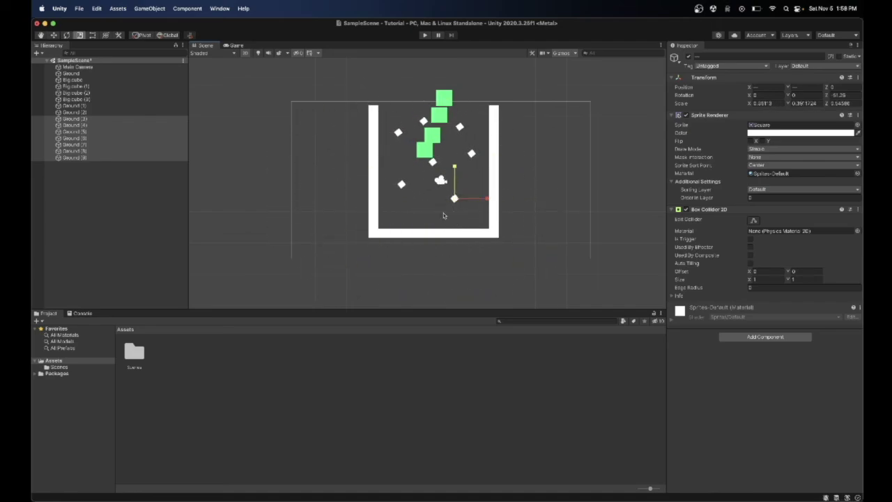
{"action": "left_click", "coordinate": [101, 169]}
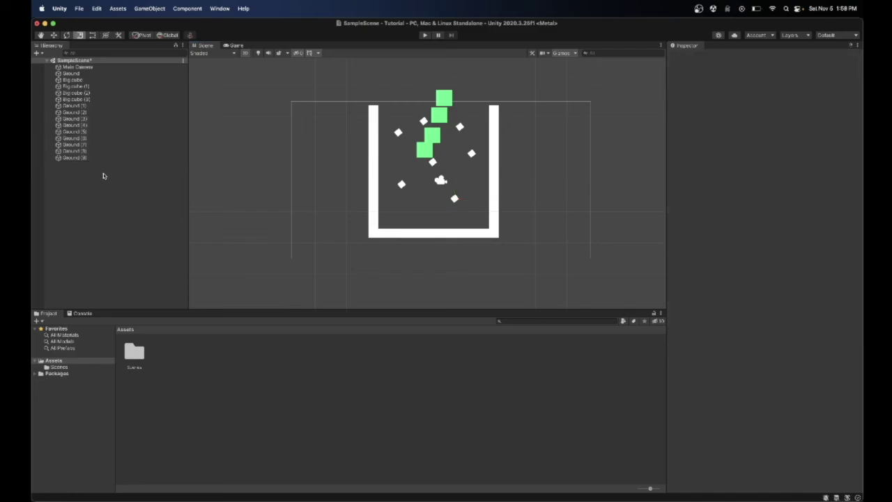
Select all four Big cube objects and move them together up above the container opening.
{"action": "left_click", "coordinate": [103, 80]}
{"action": "left_click", "coordinate": [103, 100]}
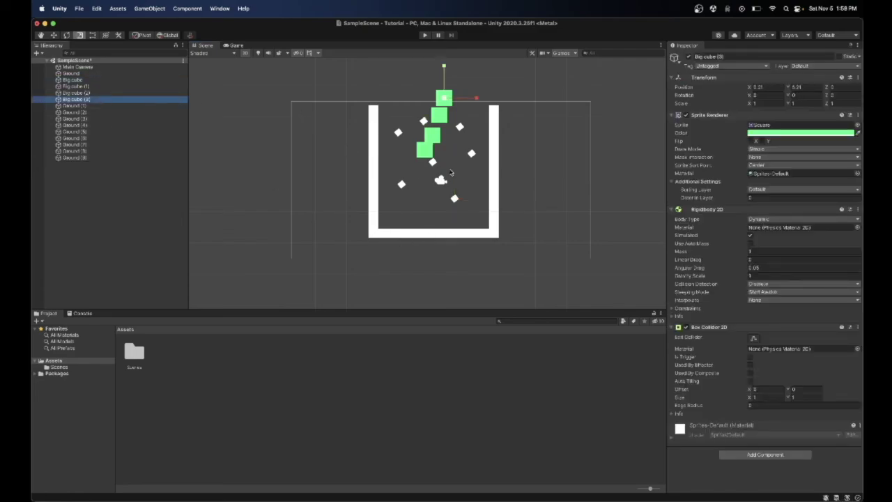
{"action": "left_click", "coordinate": [145, 80], "text": "shift"}
{"action": "key", "text": "w"}
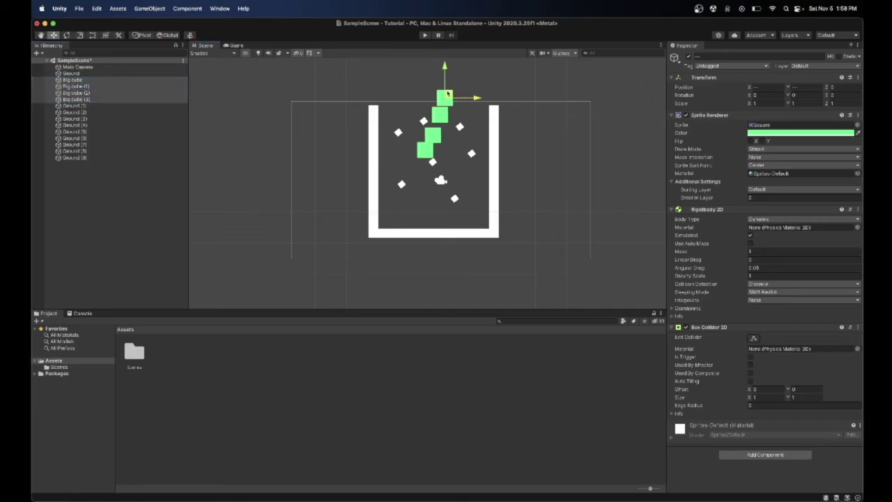
{"action": "left_click_drag", "start_coordinate": [446, 94], "coordinate": [436, 59]}
Play-test the cubes falling through the obstacles into the container, stop it and clear the selection.
{"action": "left_click", "coordinate": [236, 45]}
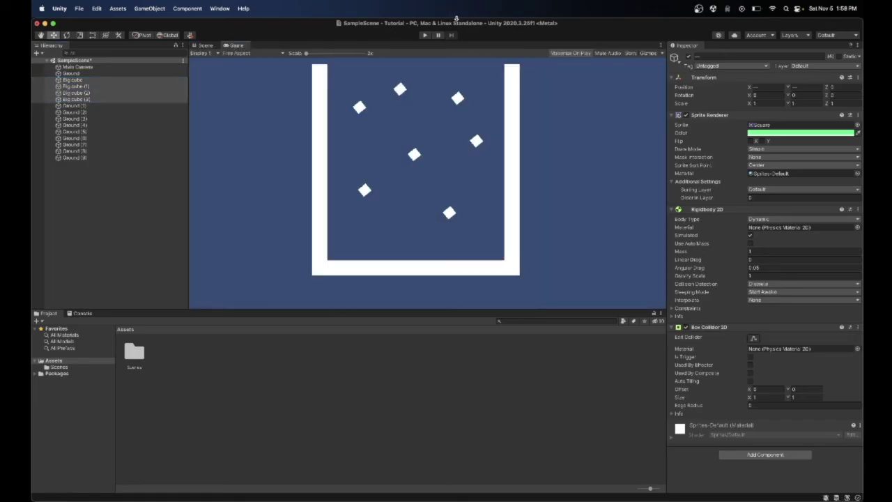
{"action": "left_click", "coordinate": [424, 35]}
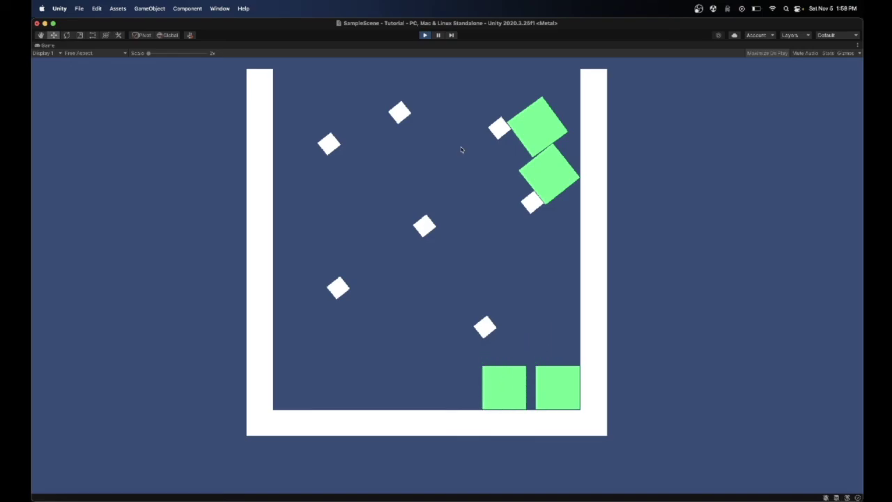
{"action": "left_click", "coordinate": [425, 35]}
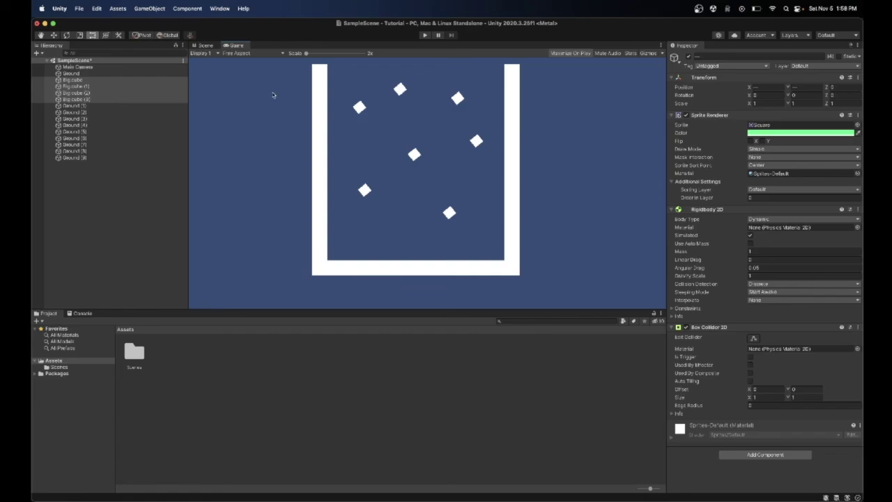
{"action": "left_click", "coordinate": [113, 205]}
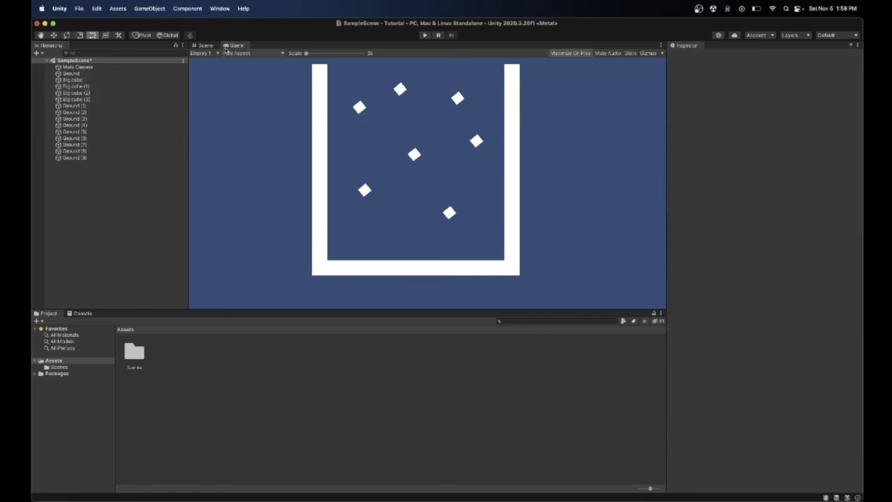
Compare the container in the Scene and Game views, and review the Rigidbody 2D settings of Big cube (3).
{"action": "left_click", "coordinate": [207, 45]}
{"action": "scroll", "coordinate": [354, 241], "scroll_direction": "down", "scroll_amount": 5}
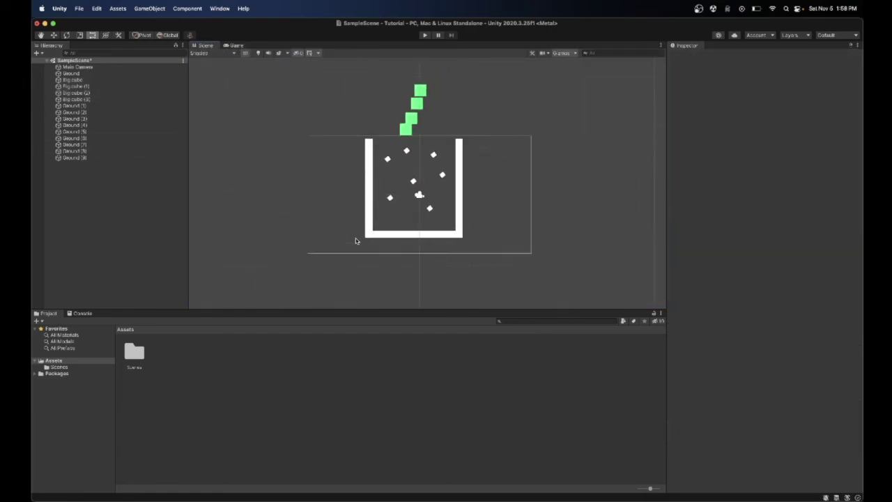
{"action": "scroll", "coordinate": [420, 232], "scroll_direction": "up", "scroll_amount": 4}
{"action": "scroll", "coordinate": [420, 232], "scroll_direction": "up", "scroll_amount": 2}
{"action": "left_click_drag", "start_coordinate": [295, 265], "coordinate": [271, 133], "text": "alt"}
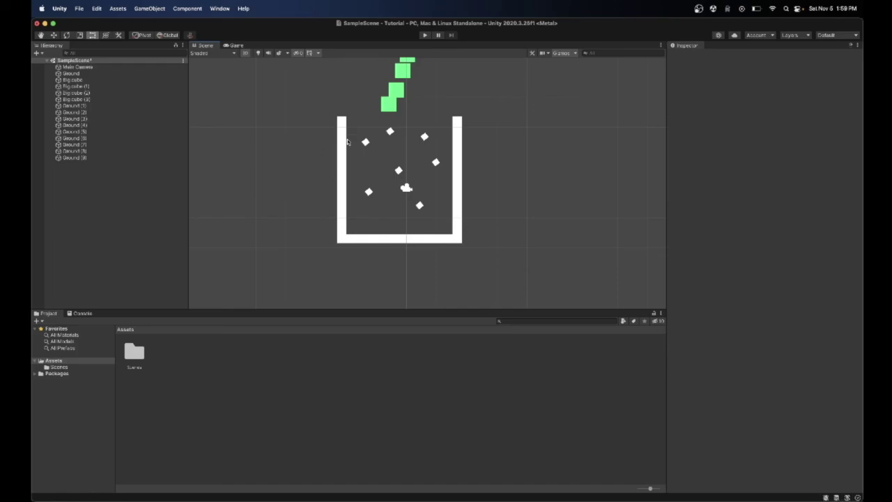
{"action": "left_click", "coordinate": [235, 46]}
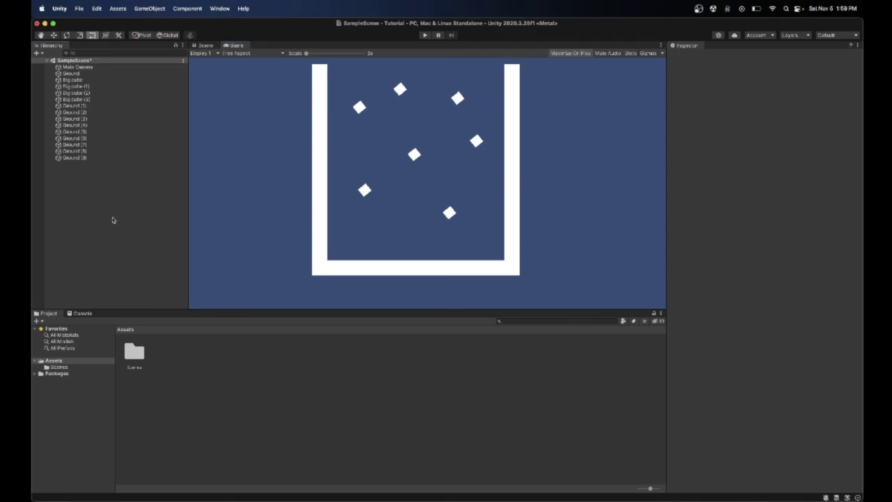
{"action": "left_click", "coordinate": [215, 47]}
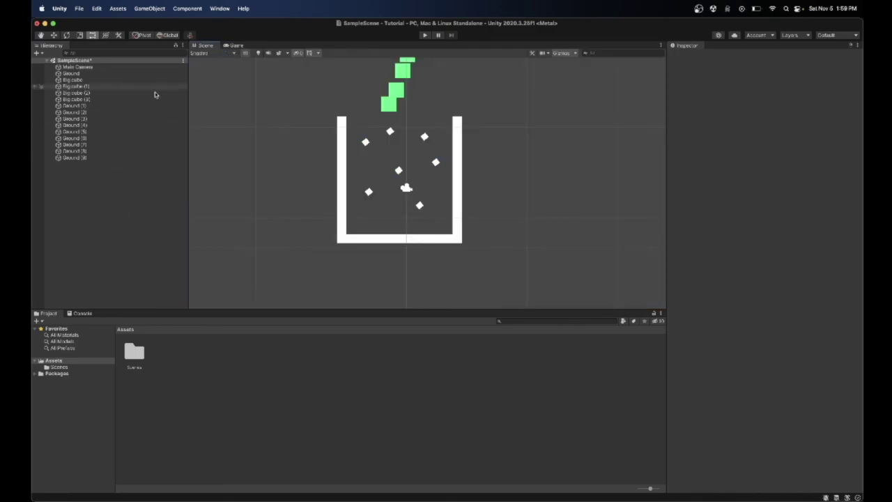
{"action": "left_click", "coordinate": [104, 99]}
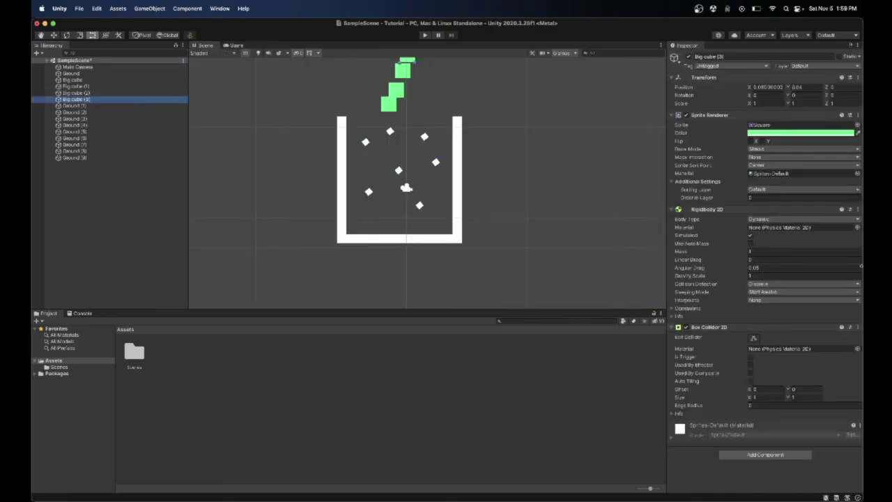
{"action": "left_click", "coordinate": [751, 269]}
{"action": "key", "text": "Return"}
{"action": "left_click", "coordinate": [116, 206]}
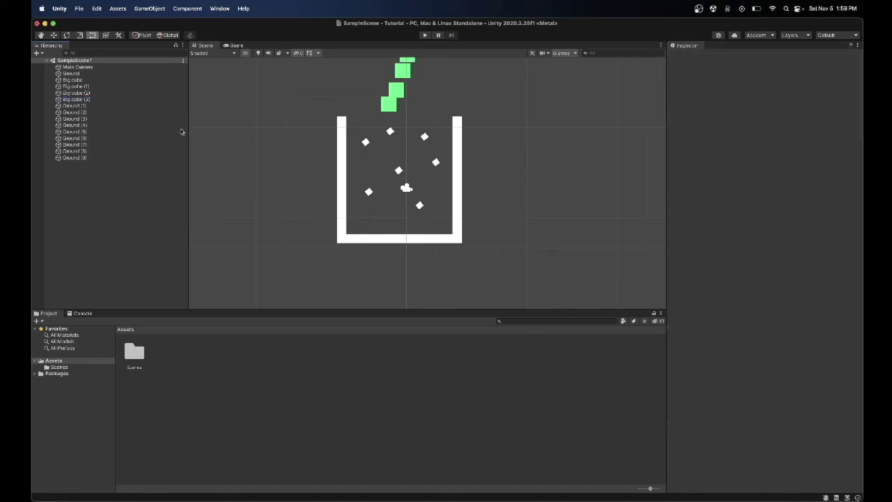
Add an Isometric Diamond 2D sprite to the scene, inside the container.
{"action": "right_click", "coordinate": [108, 185]}
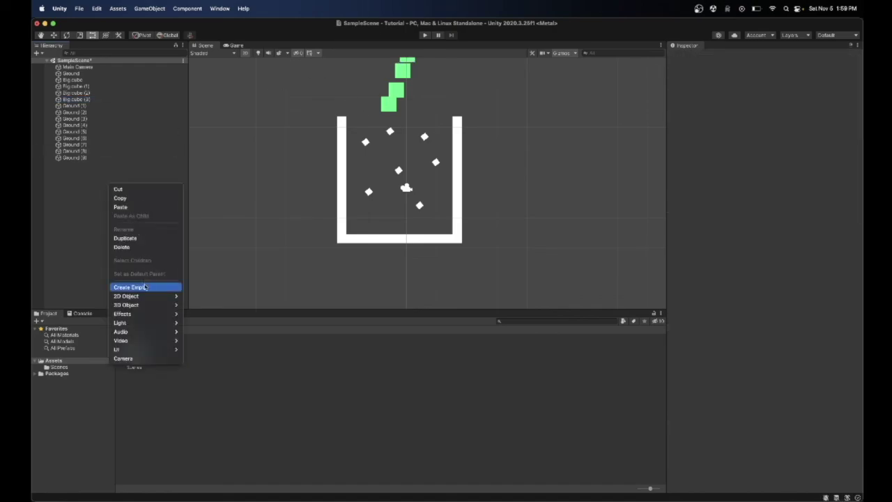
{"action": "mouse_move", "coordinate": [153, 296]}
{"action": "mouse_move", "coordinate": [224, 299]}
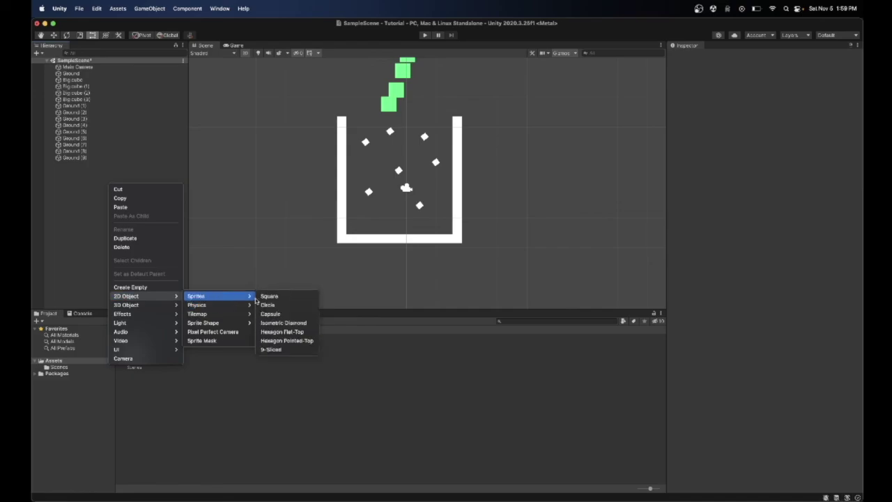
{"action": "left_click", "coordinate": [297, 323]}
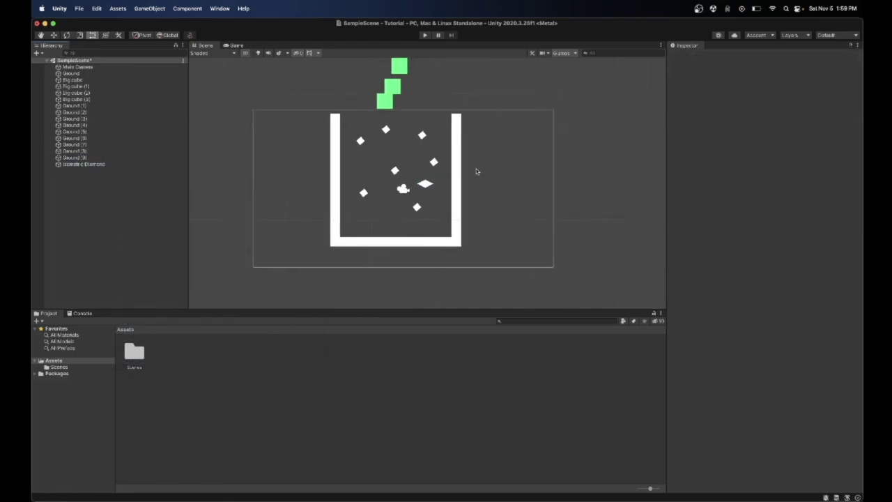
{"action": "scroll", "coordinate": [476, 169], "scroll_direction": "up", "scroll_amount": 3}
{"action": "scroll", "coordinate": [443, 183], "scroll_direction": "down", "scroll_amount": 2}
Search the addable components for "box" on Big cube (3) and close the list without adding one.
{"action": "left_click", "coordinate": [124, 115]}
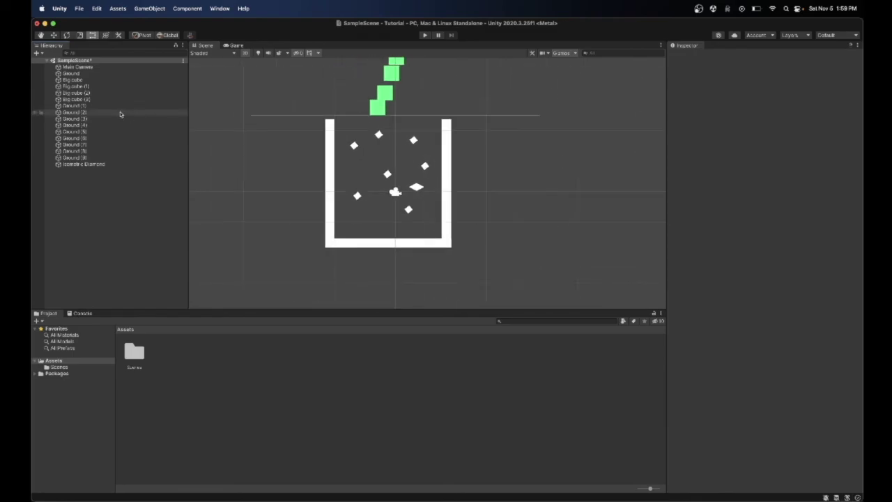
{"action": "left_click", "coordinate": [119, 99]}
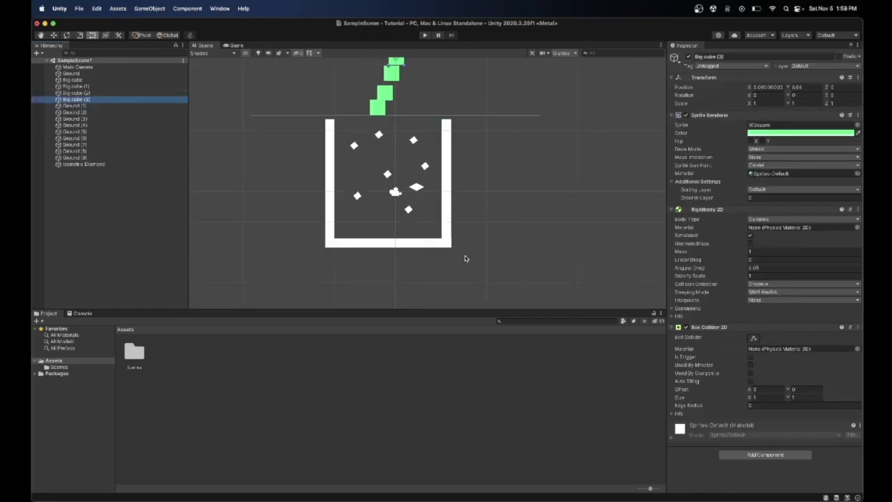
{"action": "scroll", "coordinate": [381, 168], "scroll_direction": "up", "scroll_amount": 5}
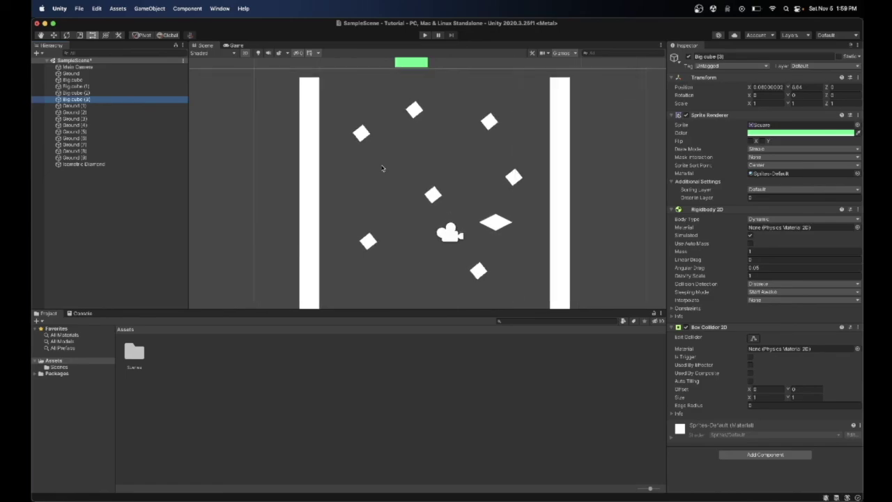
{"action": "scroll", "coordinate": [382, 168], "scroll_direction": "down", "scroll_amount": 4}
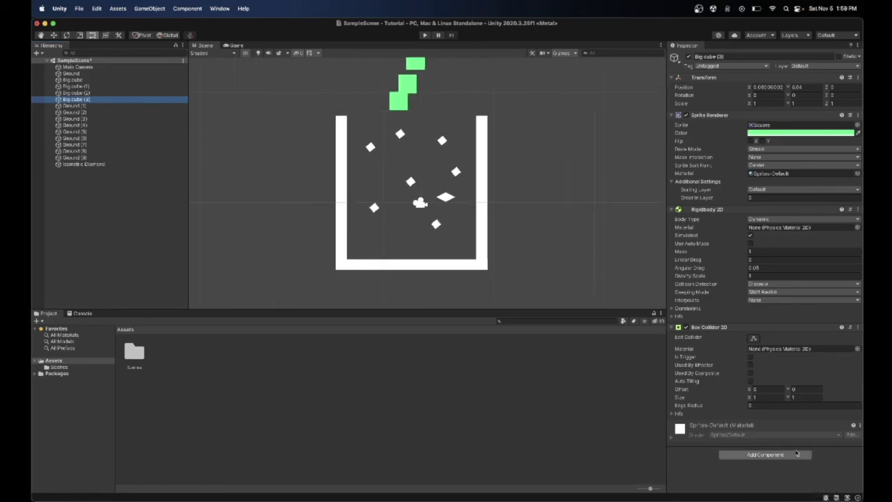
{"action": "left_click", "coordinate": [765, 454]}
{"action": "type", "text": "box"}
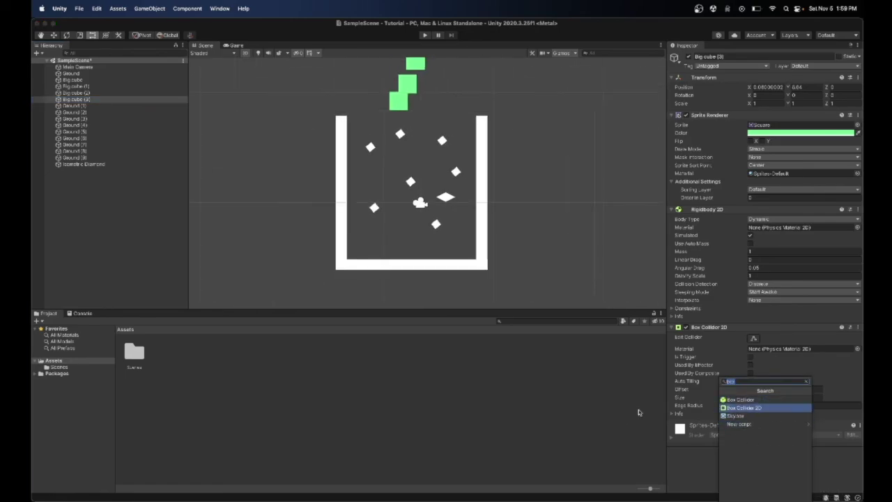
{"action": "left_click", "coordinate": [694, 475]}
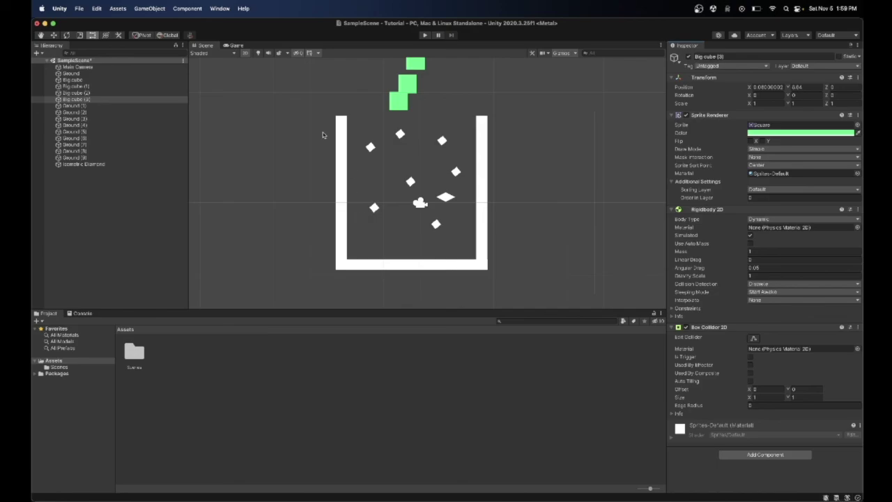